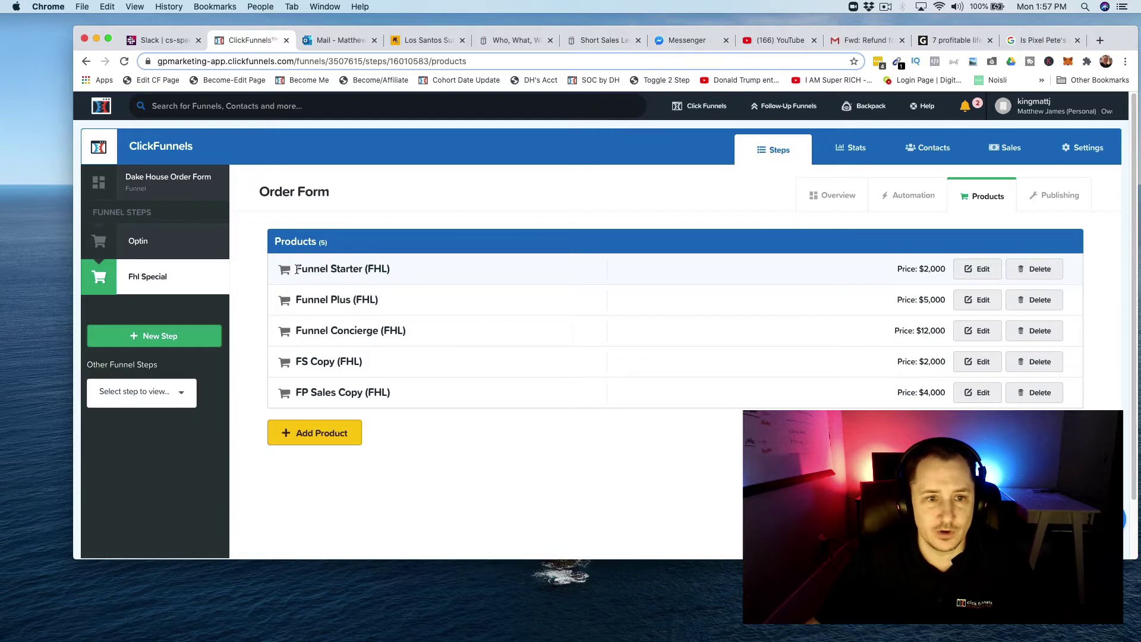
Highlight the five product names and prices in the ClickFunnels product list
left_click_drag(296, 270, 569, 420)
left_click(658, 447)
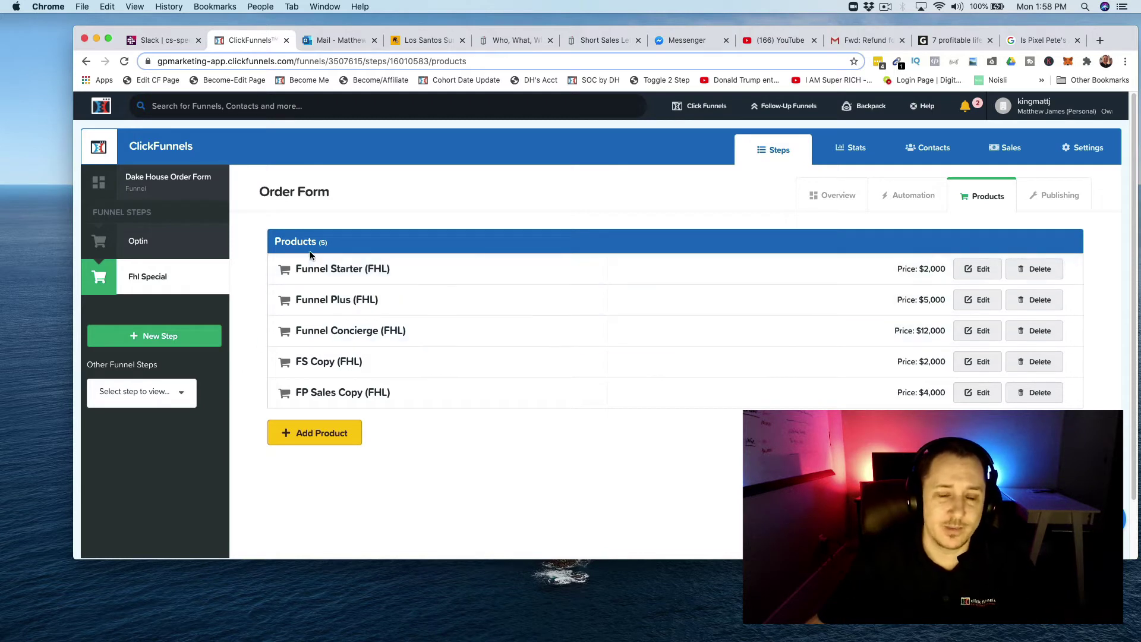
left_click_drag(297, 268, 573, 399)
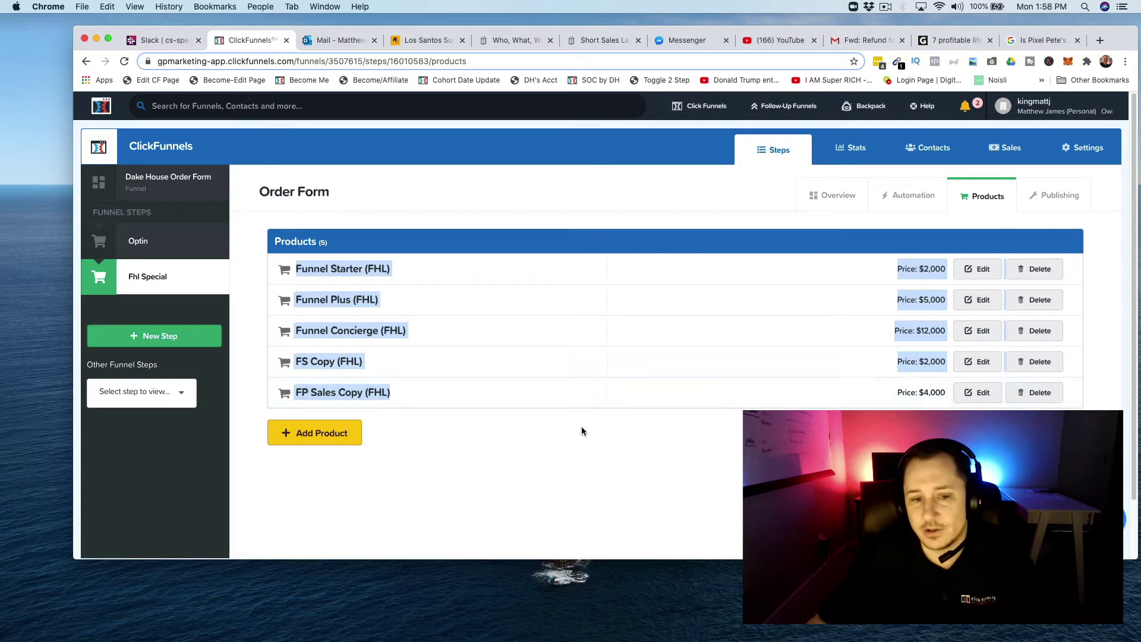
left_click(643, 434)
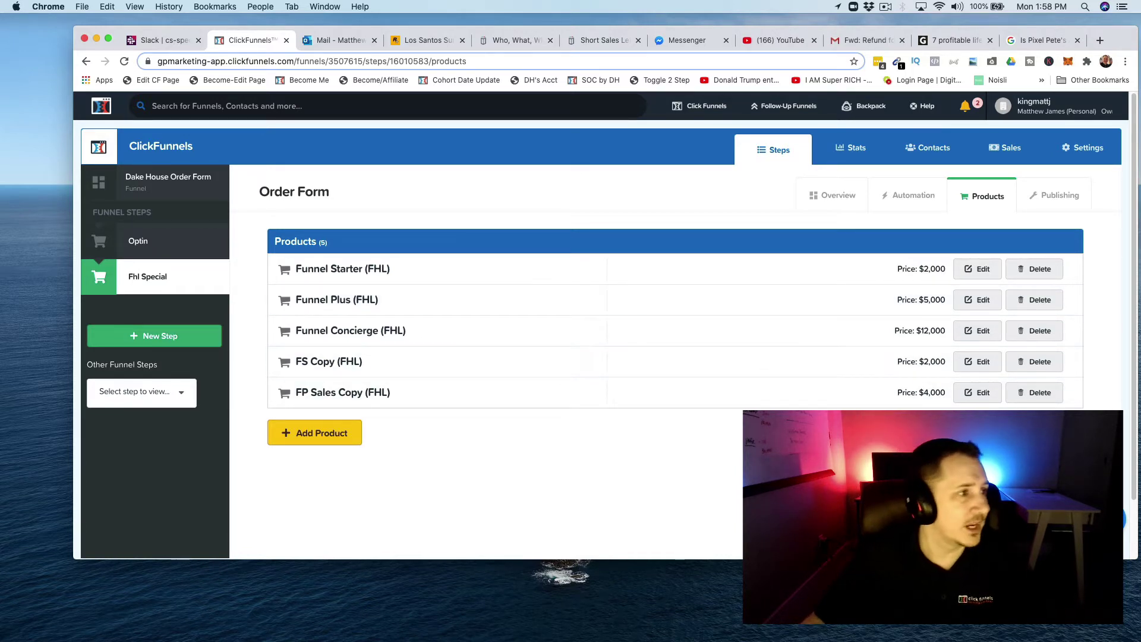
In CF Pro Tools Add Ons, create a new add-on by searching 'rearra' and choosing Rearrange Products
key("super+grave")
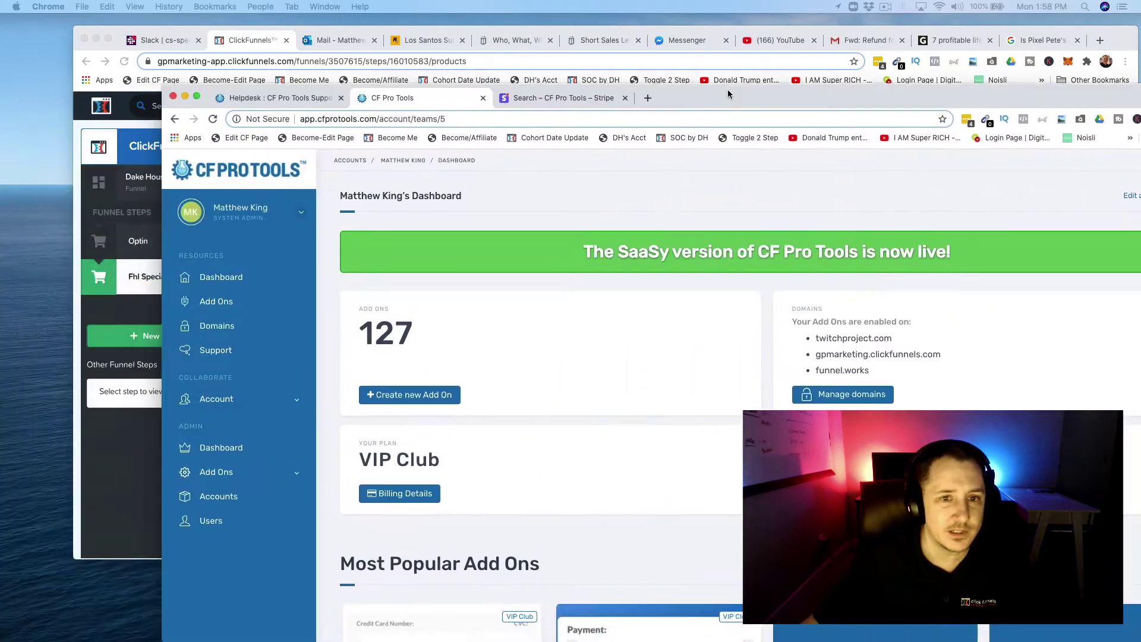
left_click_drag(729, 94, 615, 46)
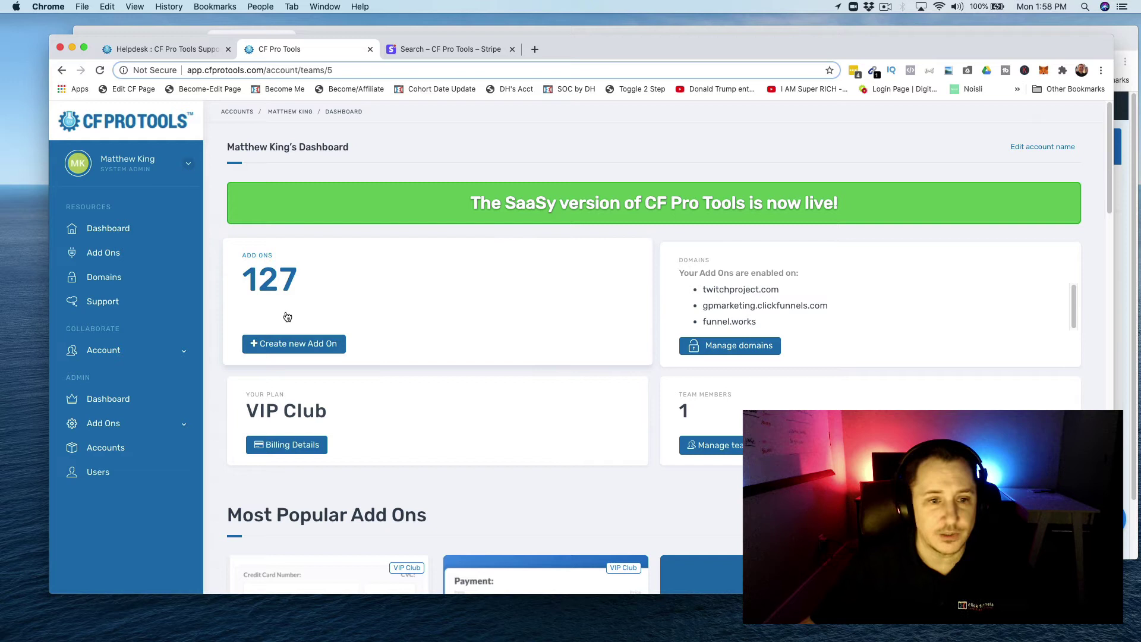
left_click(274, 284)
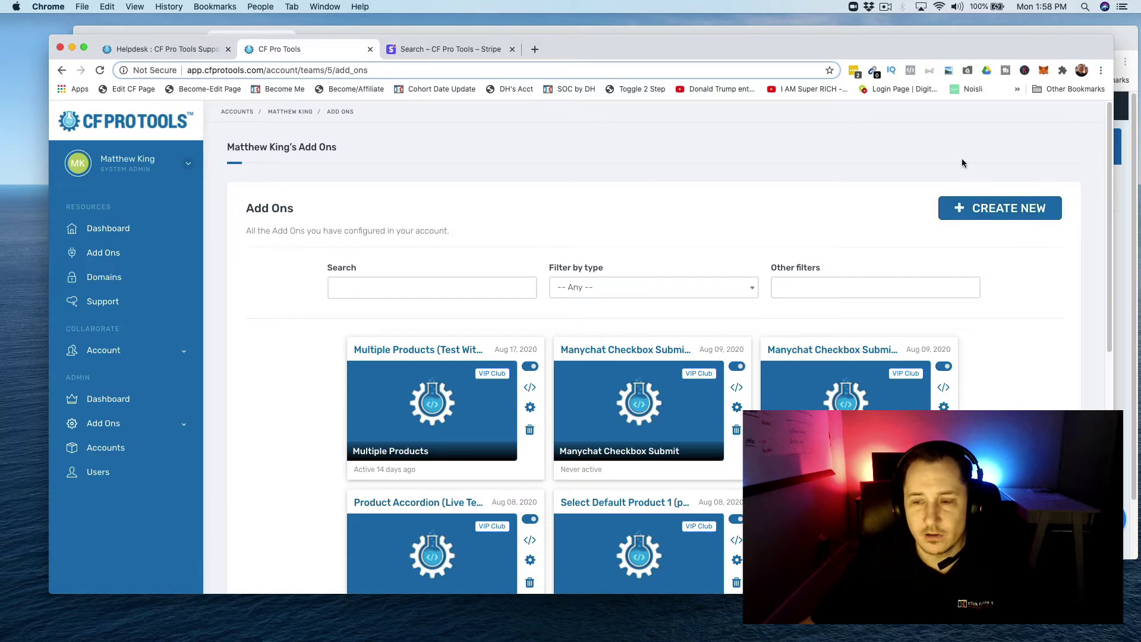
left_click(1008, 209)
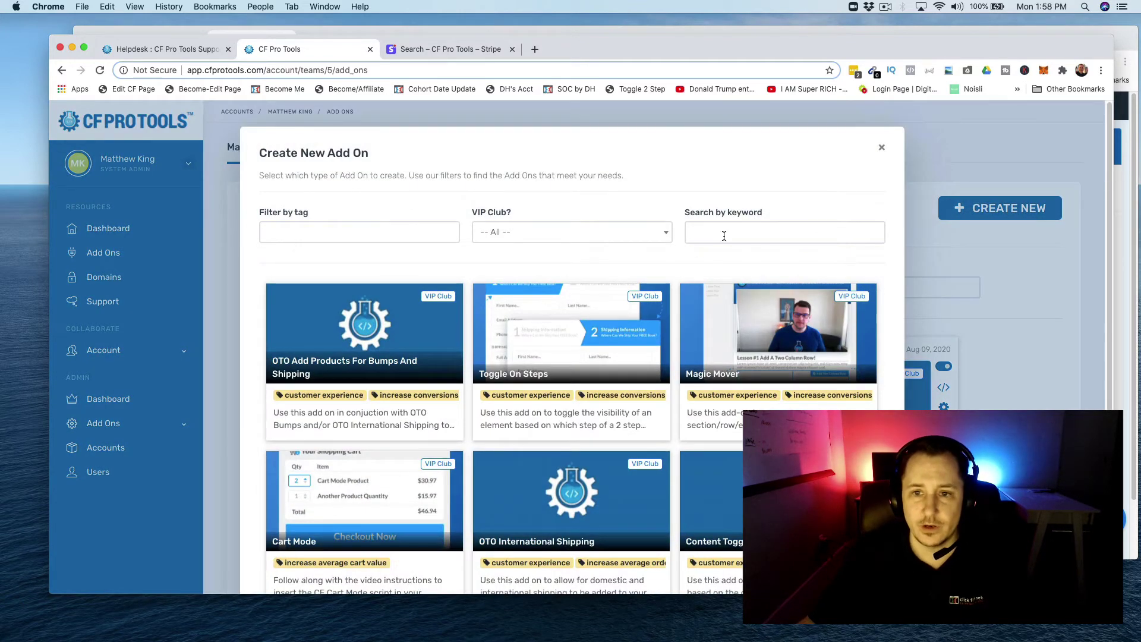
left_click(762, 232)
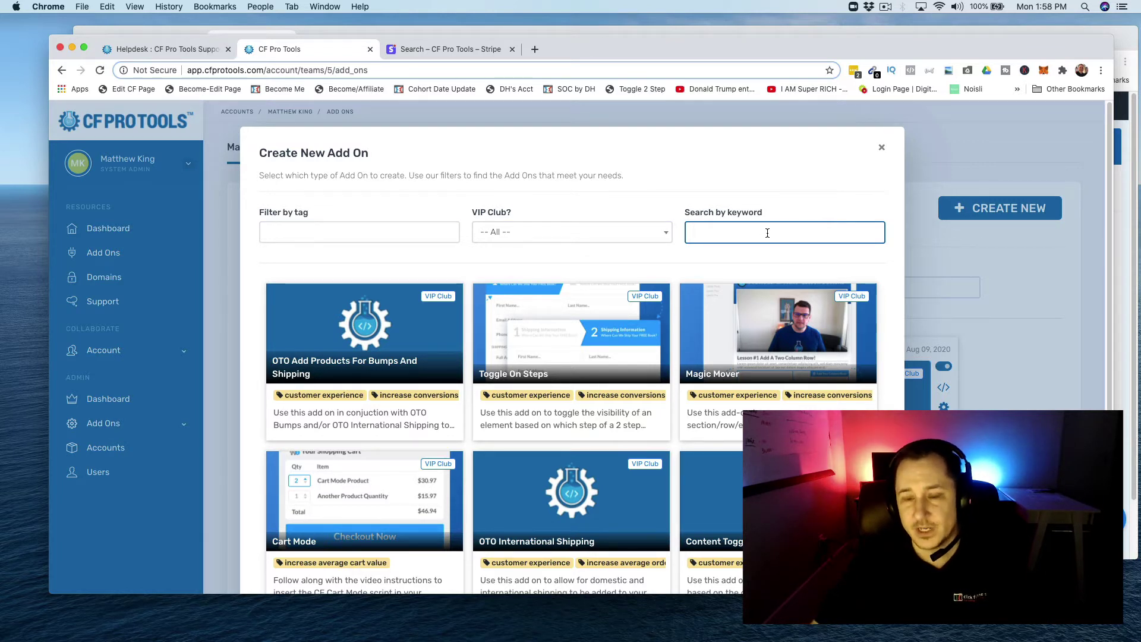
type("rearrange")
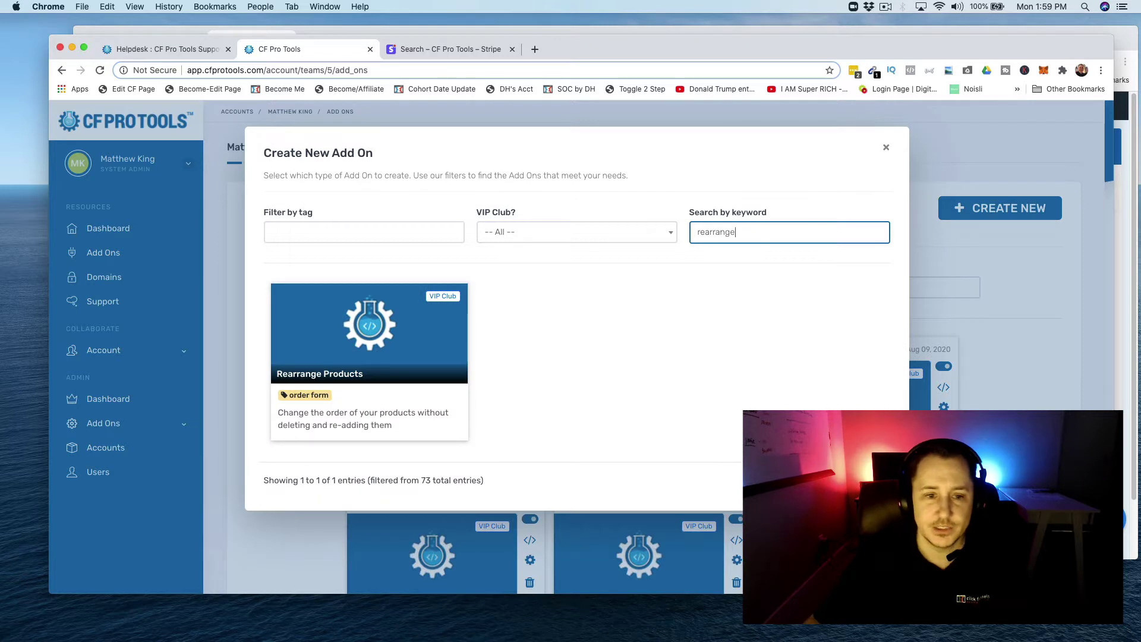
left_click(348, 337)
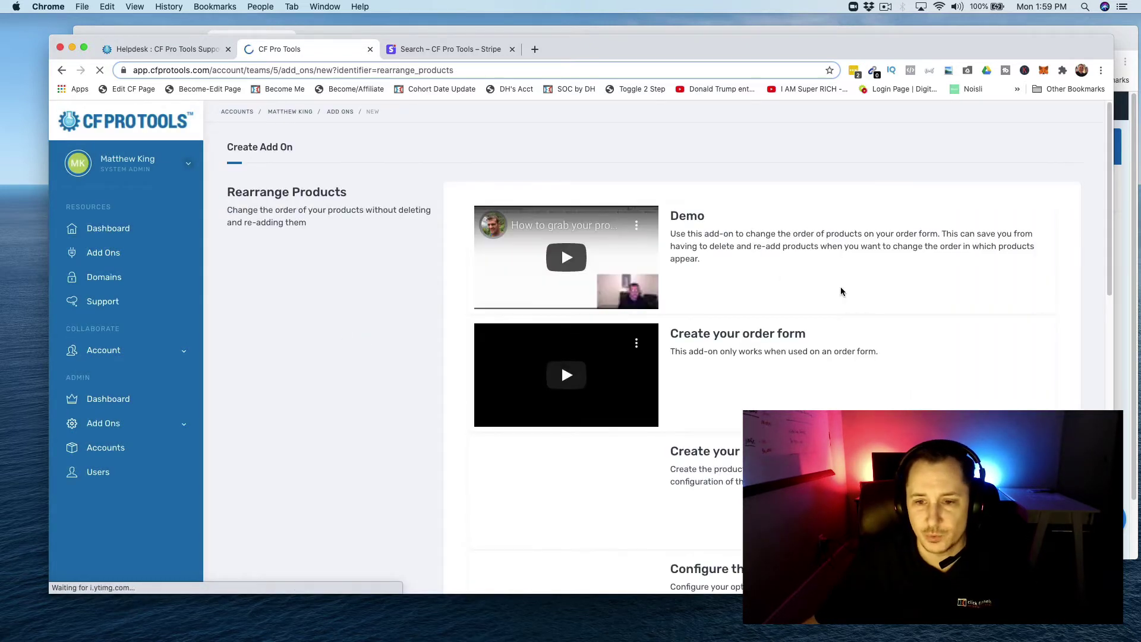
Append '(TEST)' to the add-on name in Settings, making it 'Rearrange Products (TEST)'
scroll(773, 276, "down", 5)
scroll(773, 278, "up", 5)
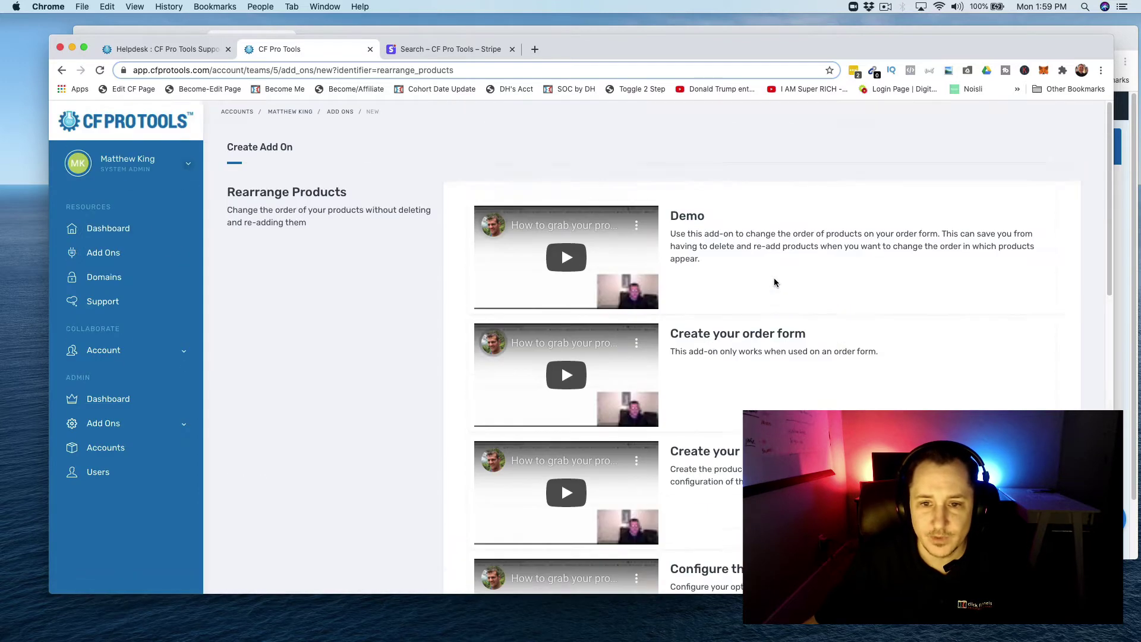
scroll(773, 279, "down", 9)
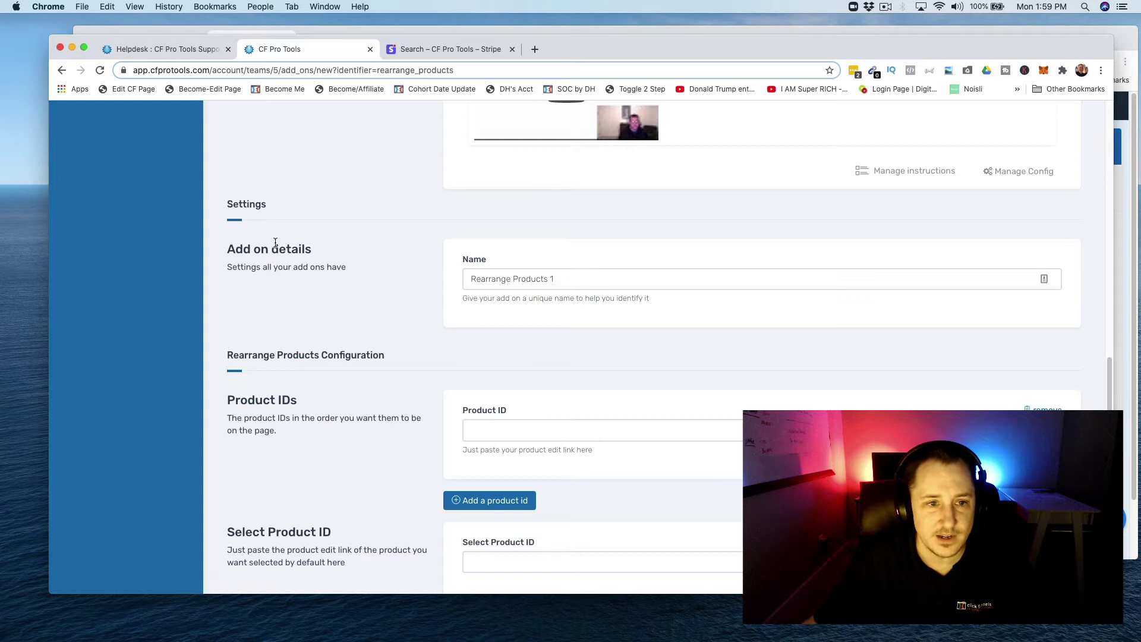
scroll(482, 268, "down", 1)
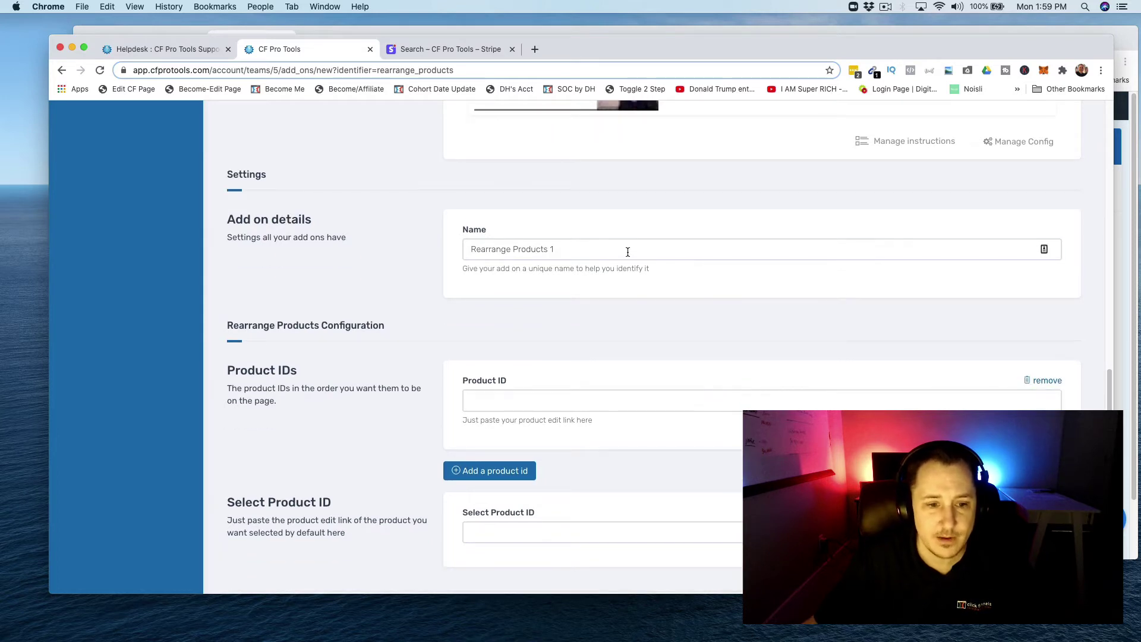
left_click(628, 252)
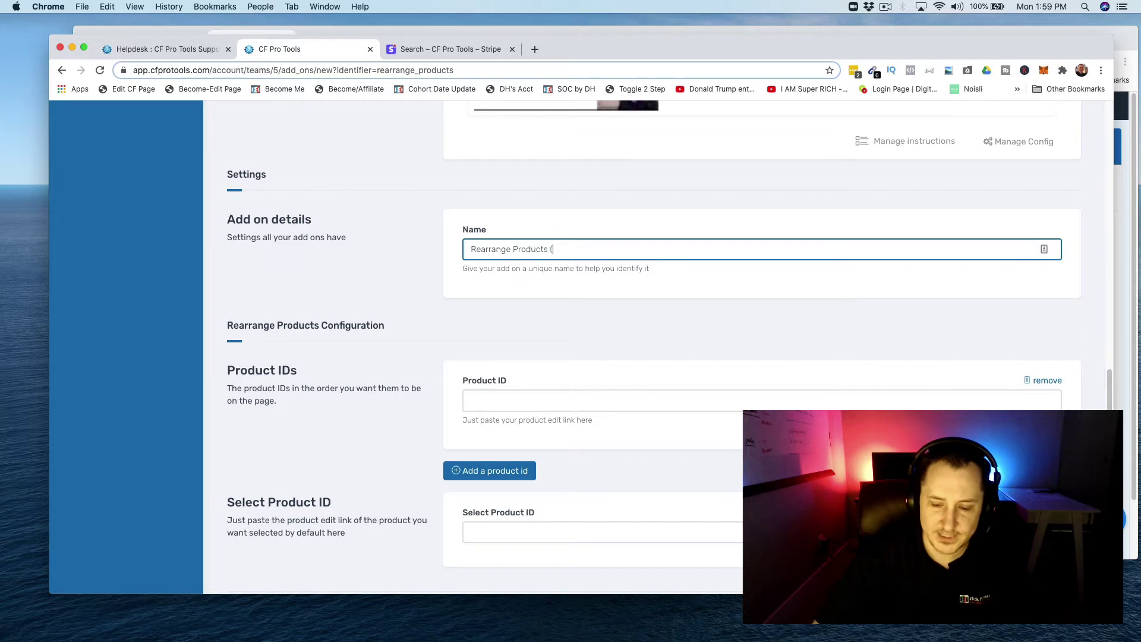
type("(TEST)")
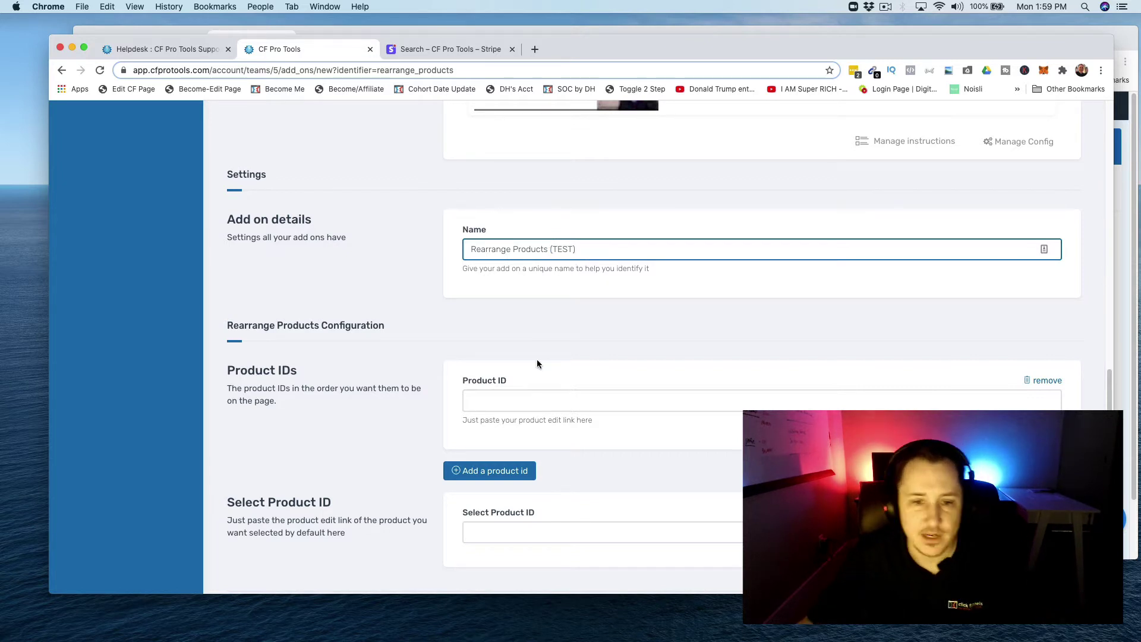
scroll(558, 395, "down", 2)
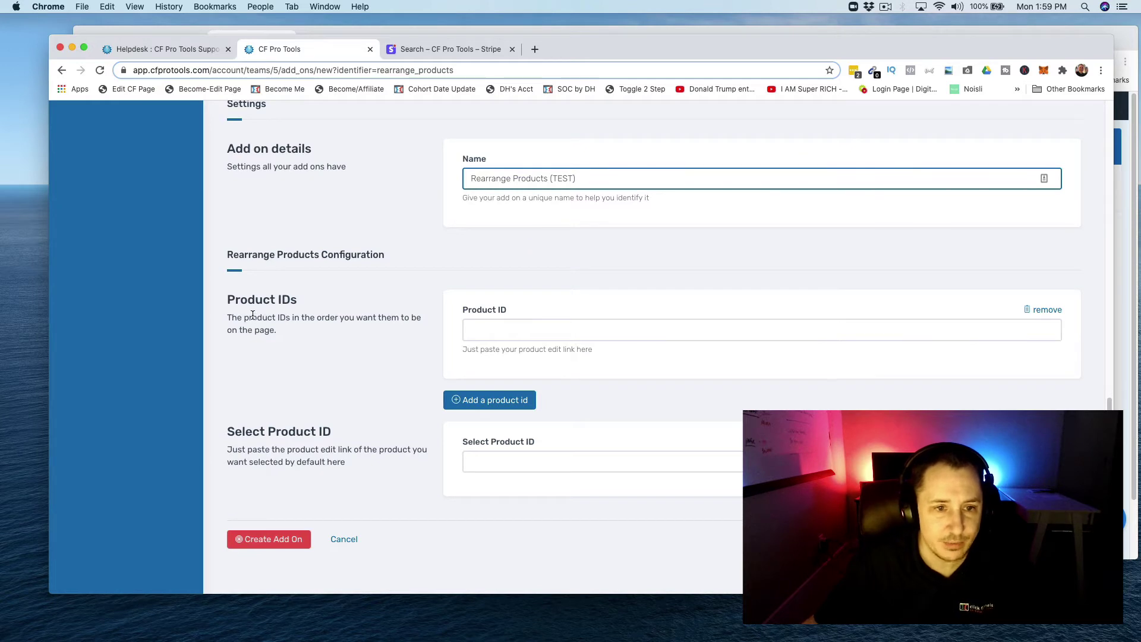
Add five empty Product ID entries to the Rearrange Products add-on form
left_click_drag(253, 317, 381, 322)
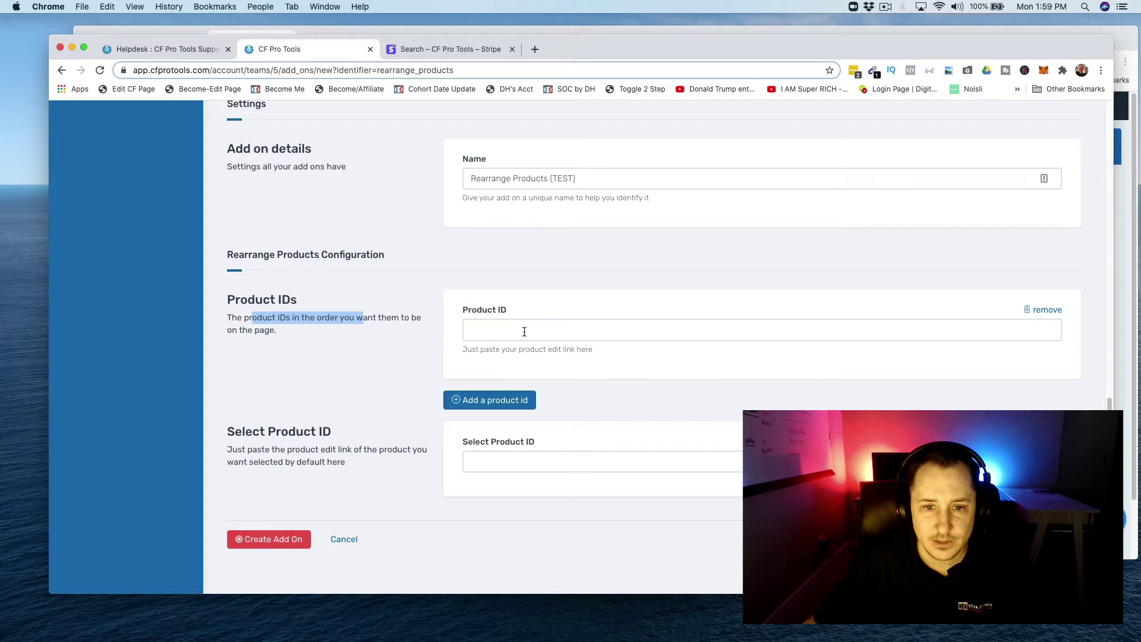
left_click(546, 331)
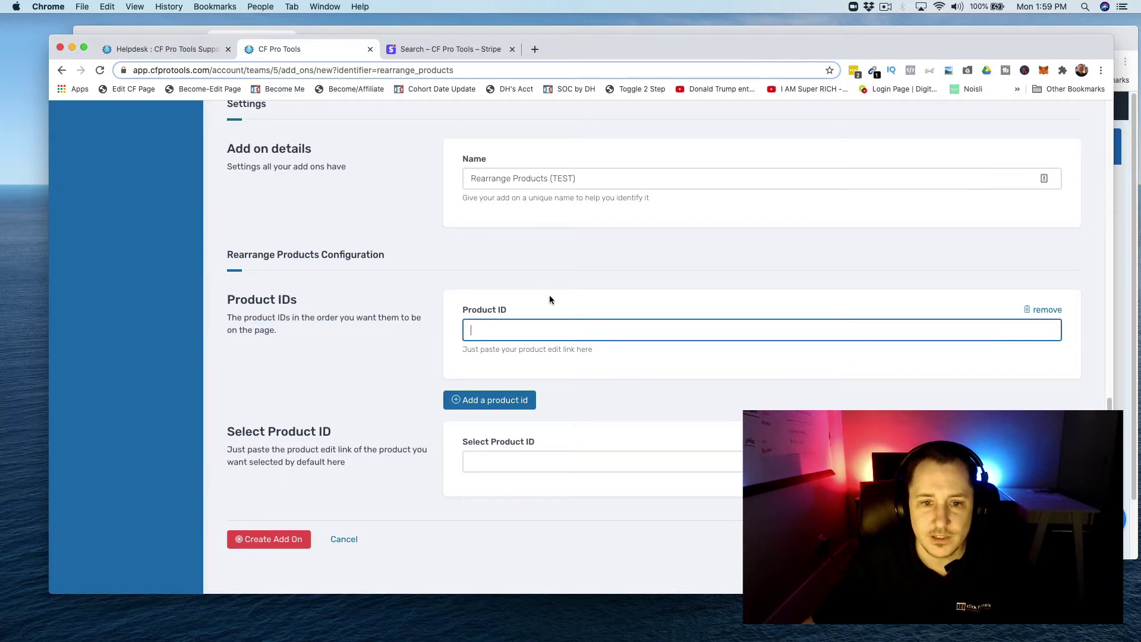
left_click(498, 398)
left_click(498, 396)
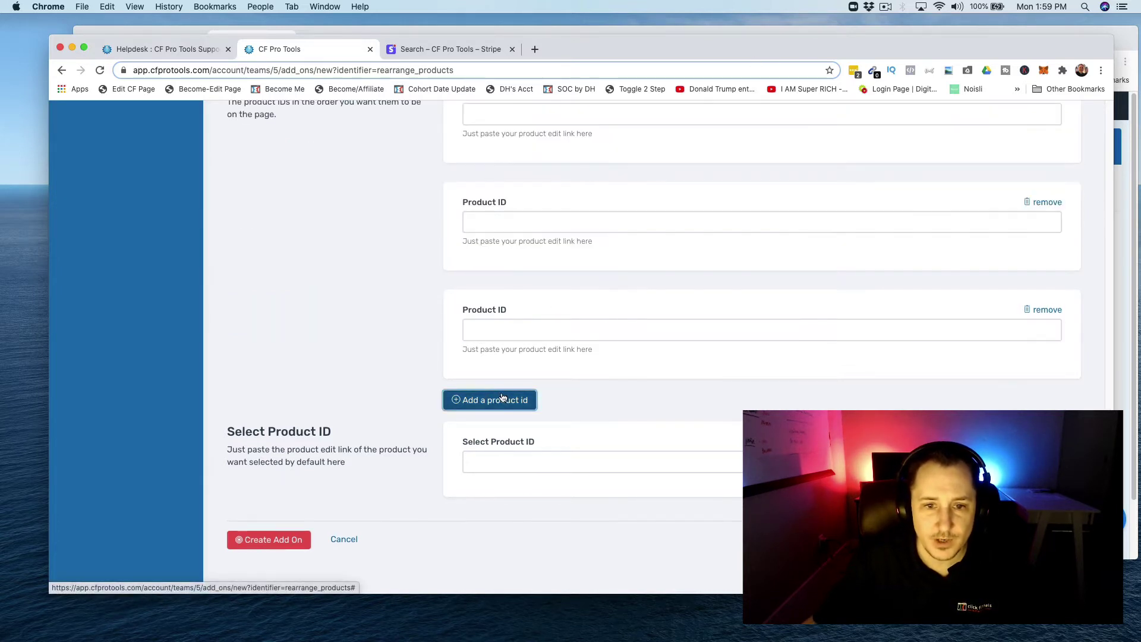
key("Return")
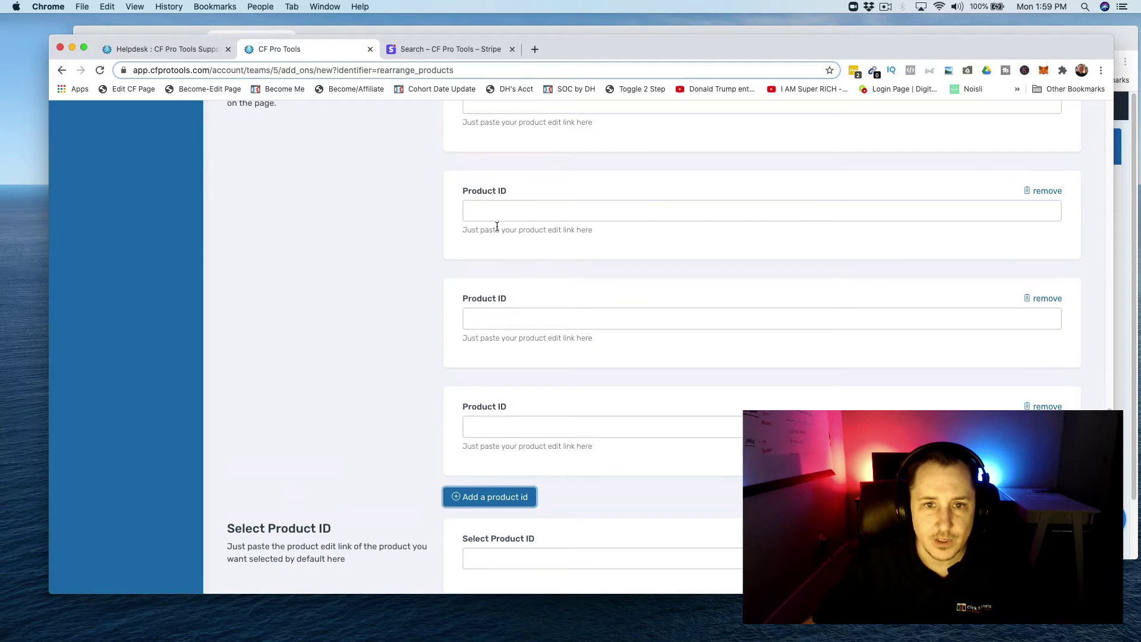
scroll(496, 211, "up", 2)
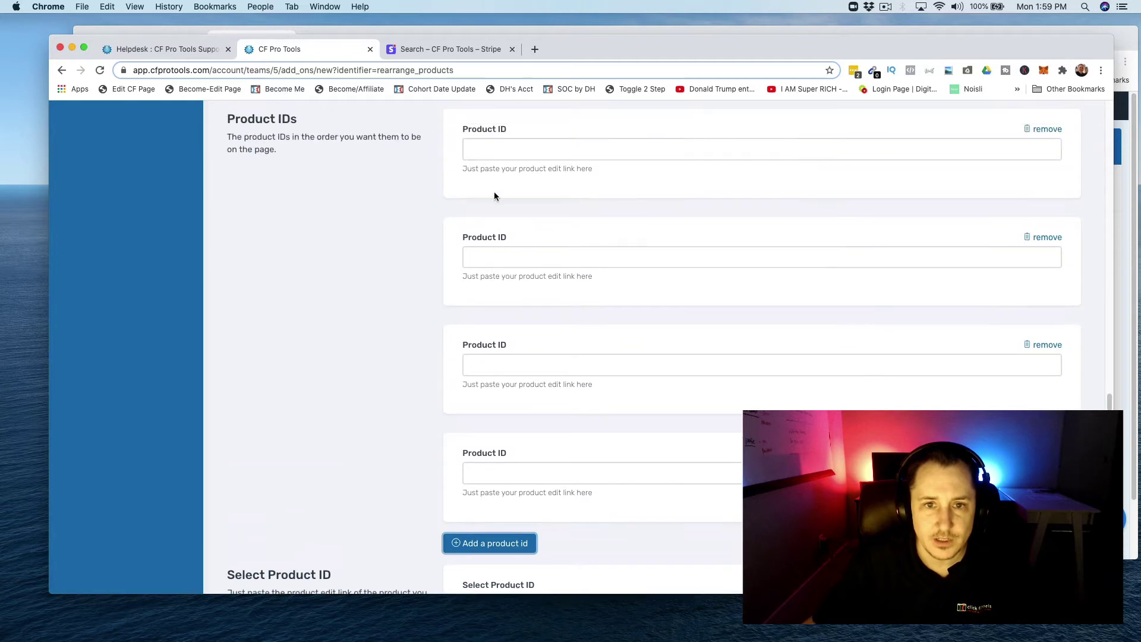
left_click(497, 543)
Drag the CF Pro Tools window left to expose the ClickFunnels products list
scroll(568, 244, "up", 2)
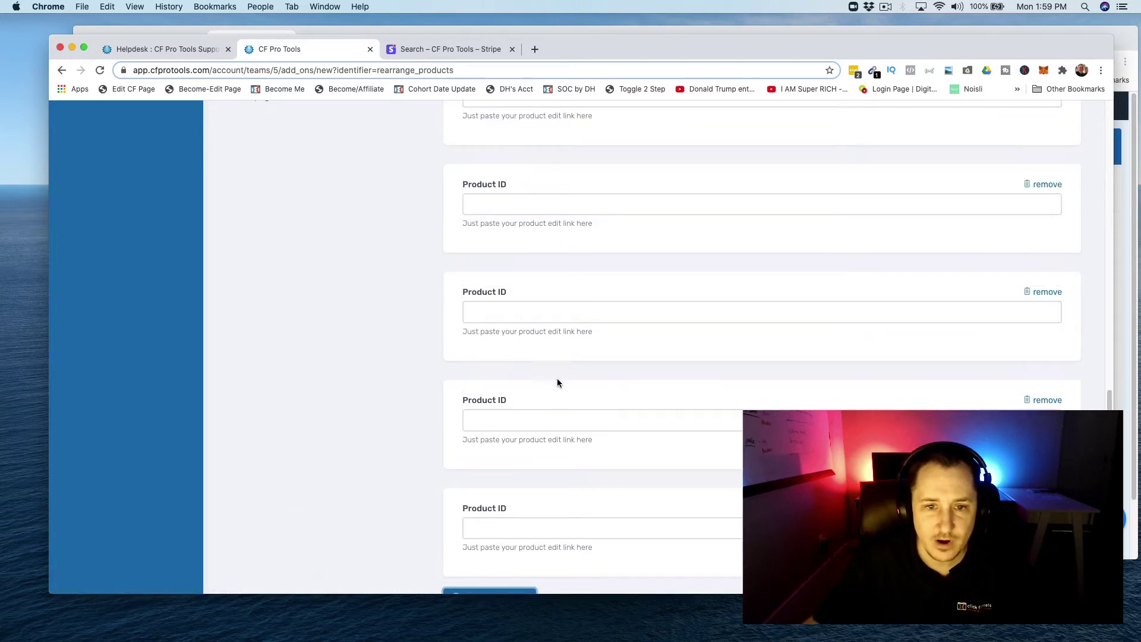
scroll(587, 188, "up", 2)
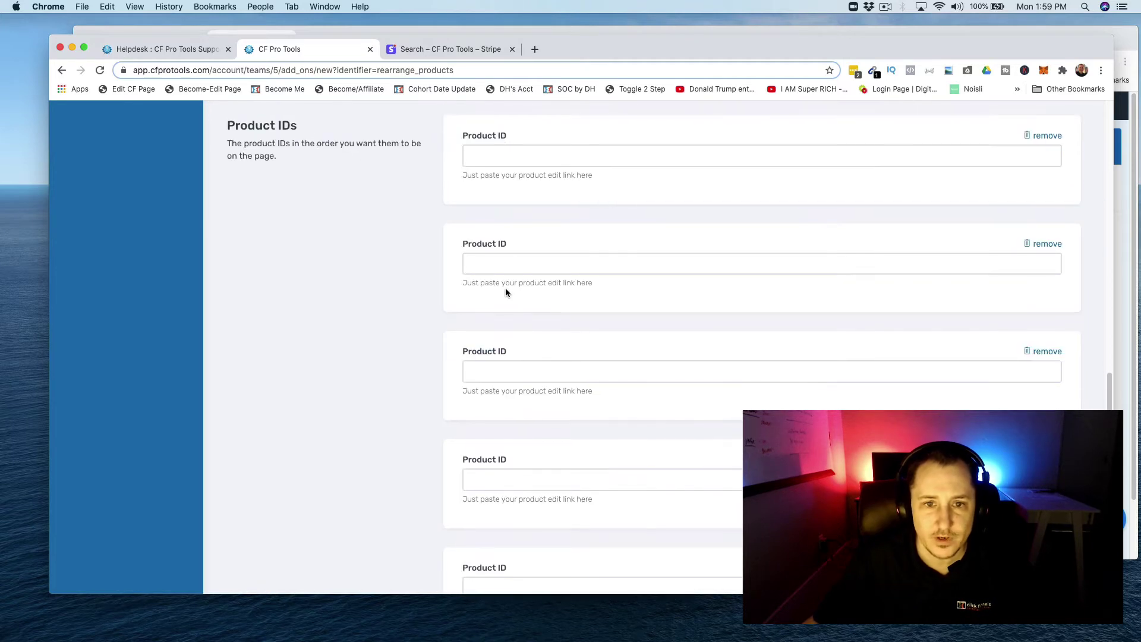
scroll(538, 440, "down", 3)
scroll(604, 431, "up", 5)
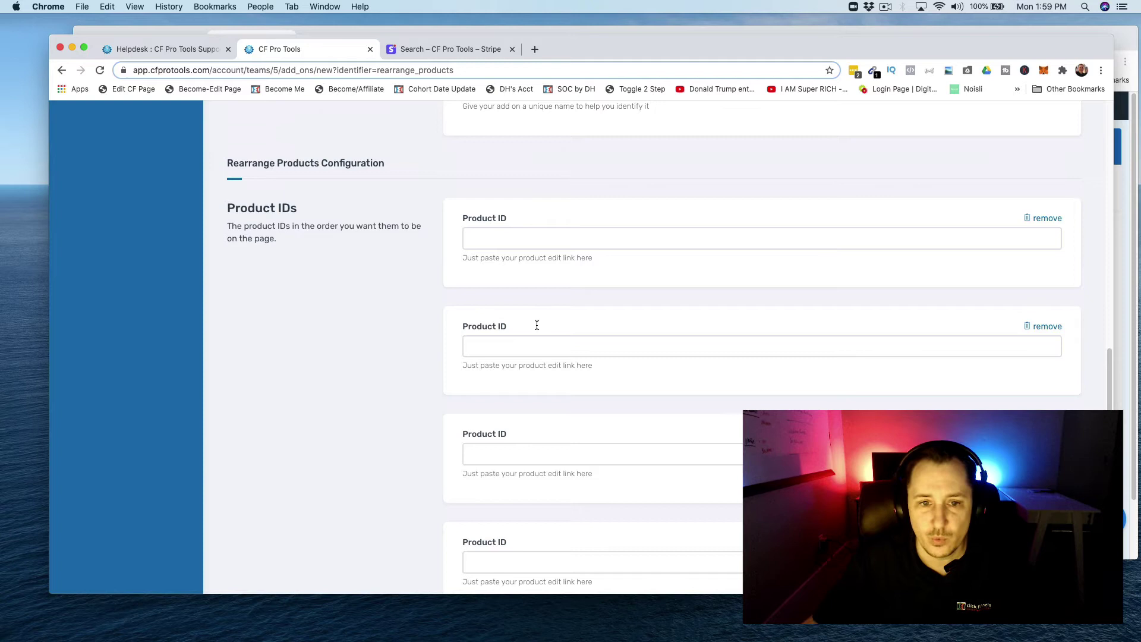
scroll(532, 344, "down", 4)
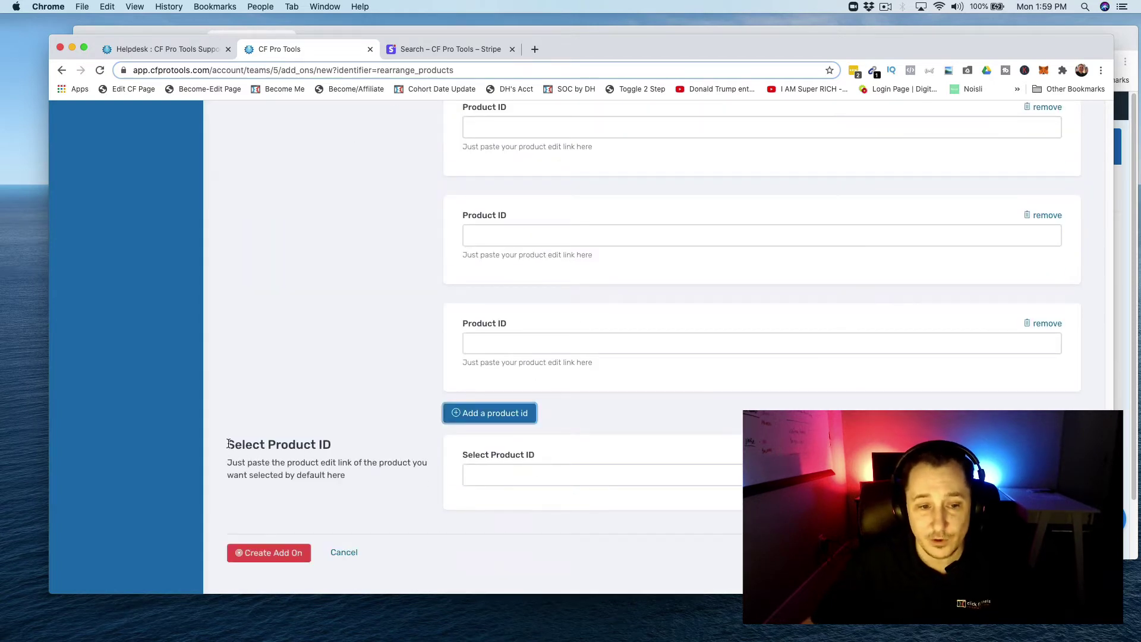
left_click_drag(228, 444, 336, 446)
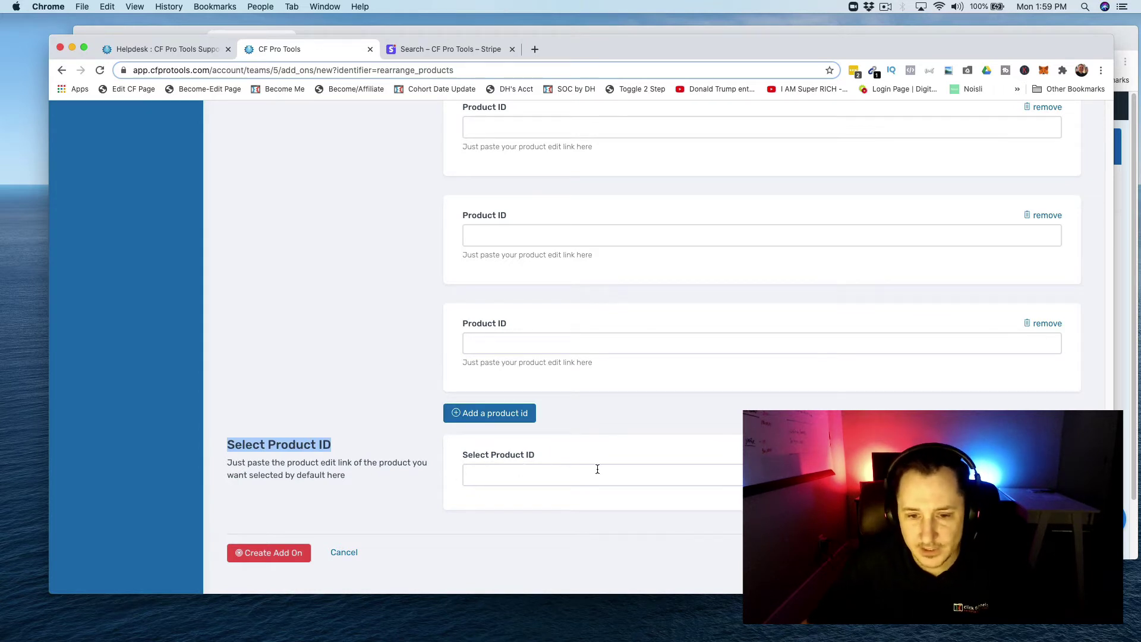
left_click(618, 474)
scroll(488, 316, "up", 10)
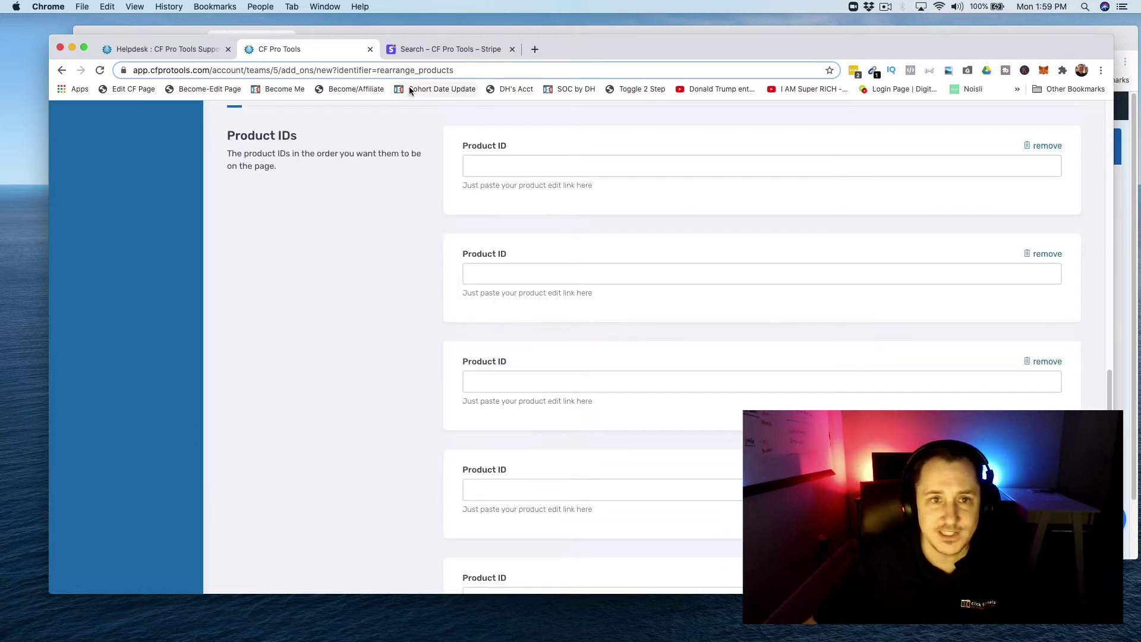
left_click_drag(718, 45, 0, 95)
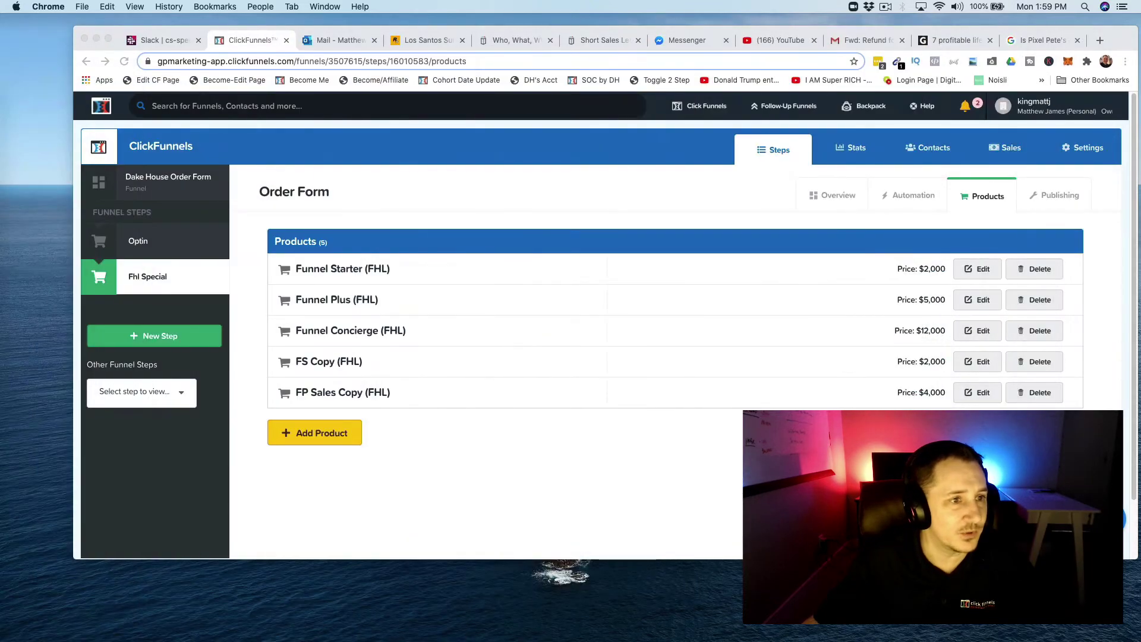
Copy the link address of Funnel Concierge (FHL)'s Edit button in the Order Form products list
left_click(978, 274)
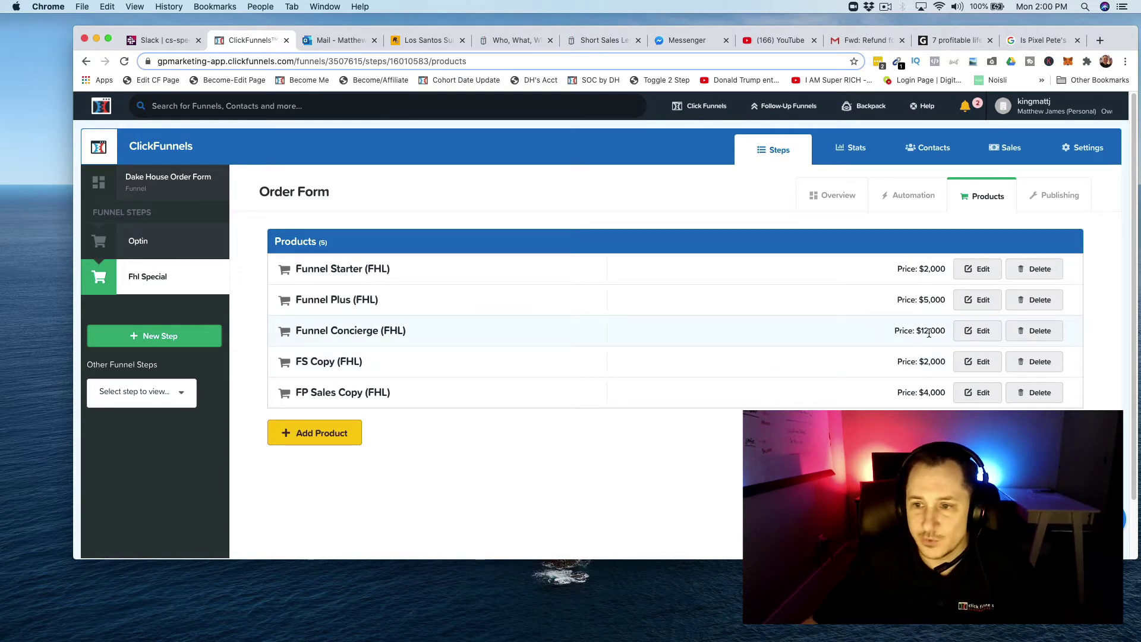
right_click(975, 334)
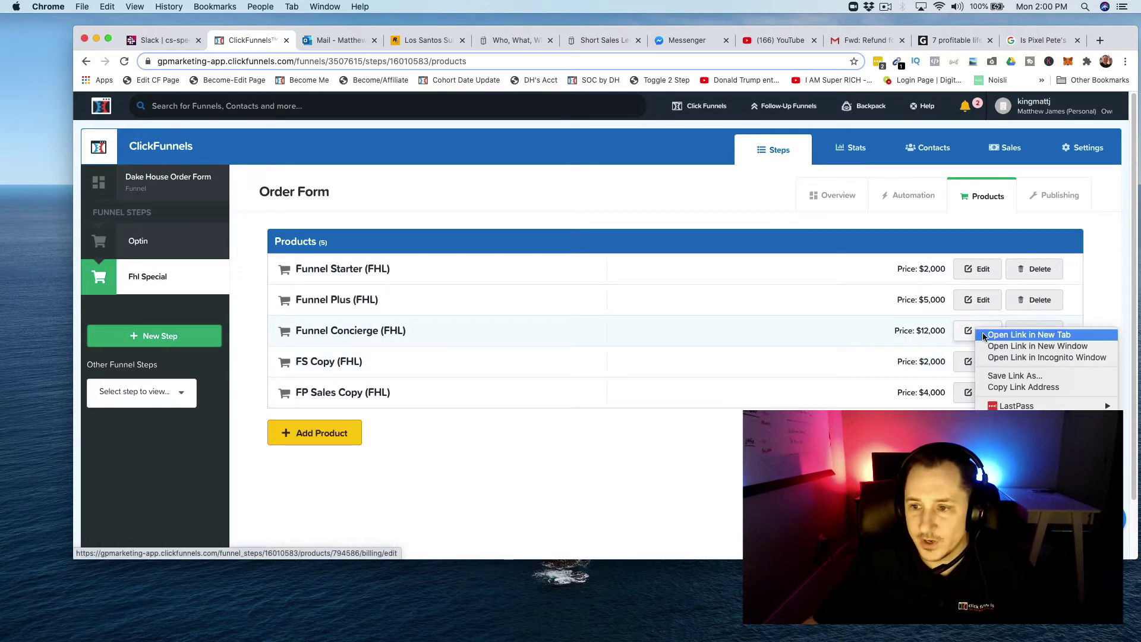
left_click(1034, 388)
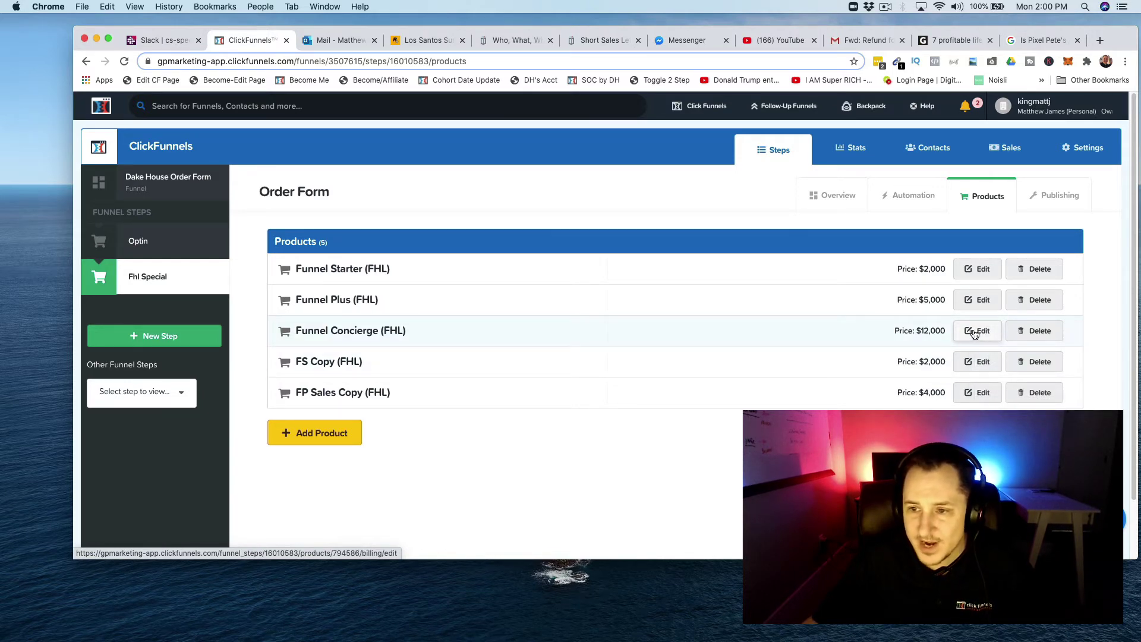
right_click(973, 331)
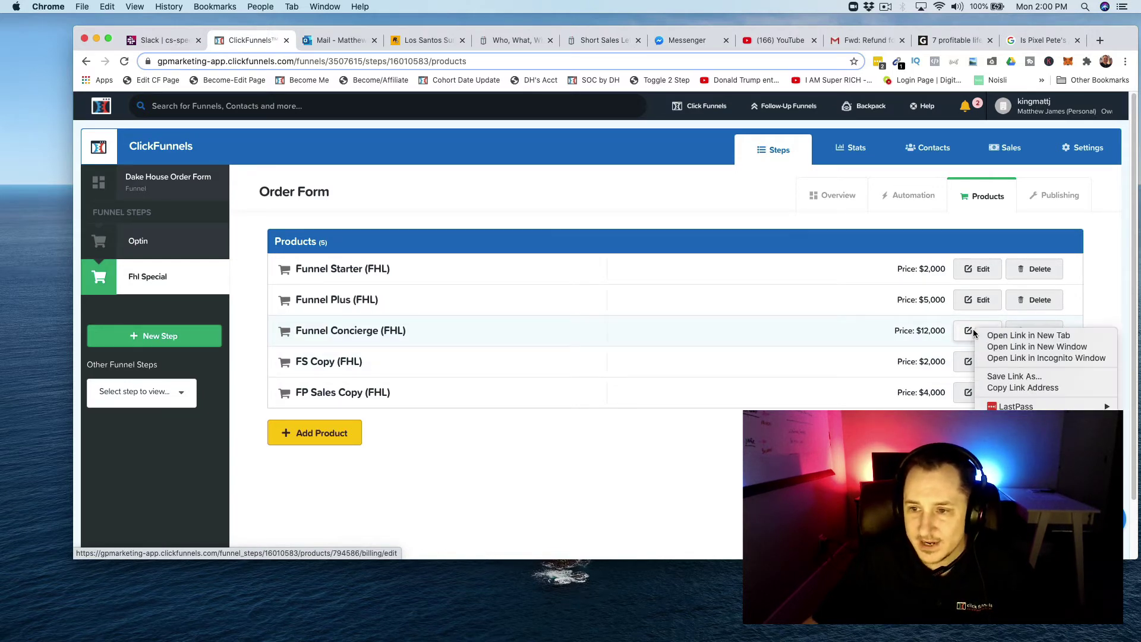
left_click(1019, 387)
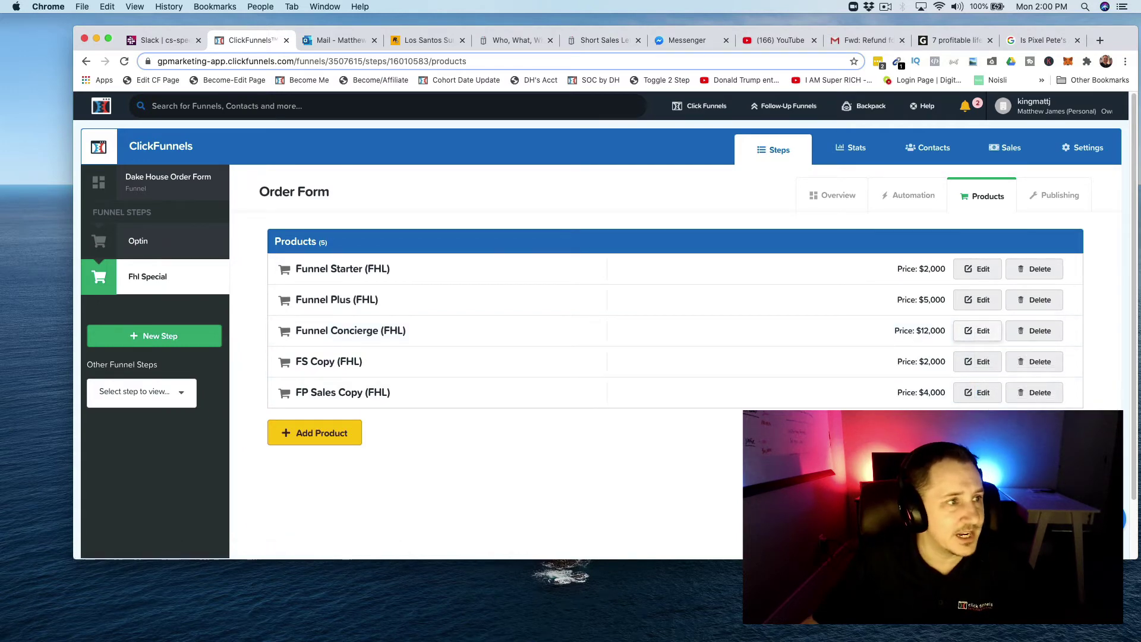
Paste the Funnel Concierge link into the first Product ID field as 794586
key("super+grave")
left_click_drag(776, 59, 772, 52)
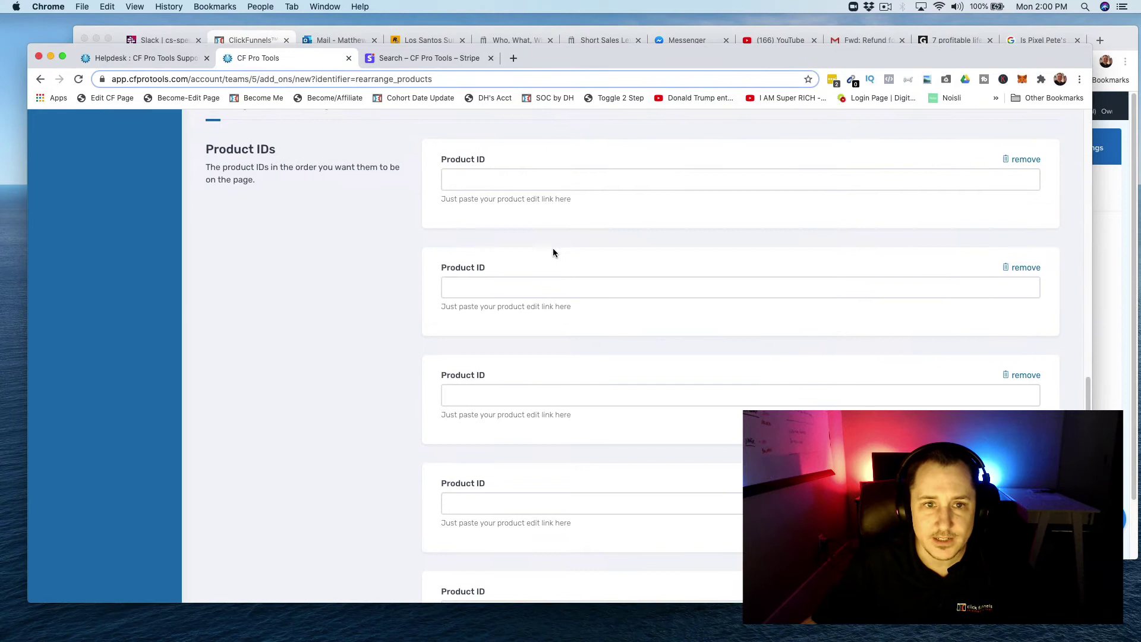
scroll(553, 248, "up", 2)
left_click(541, 212)
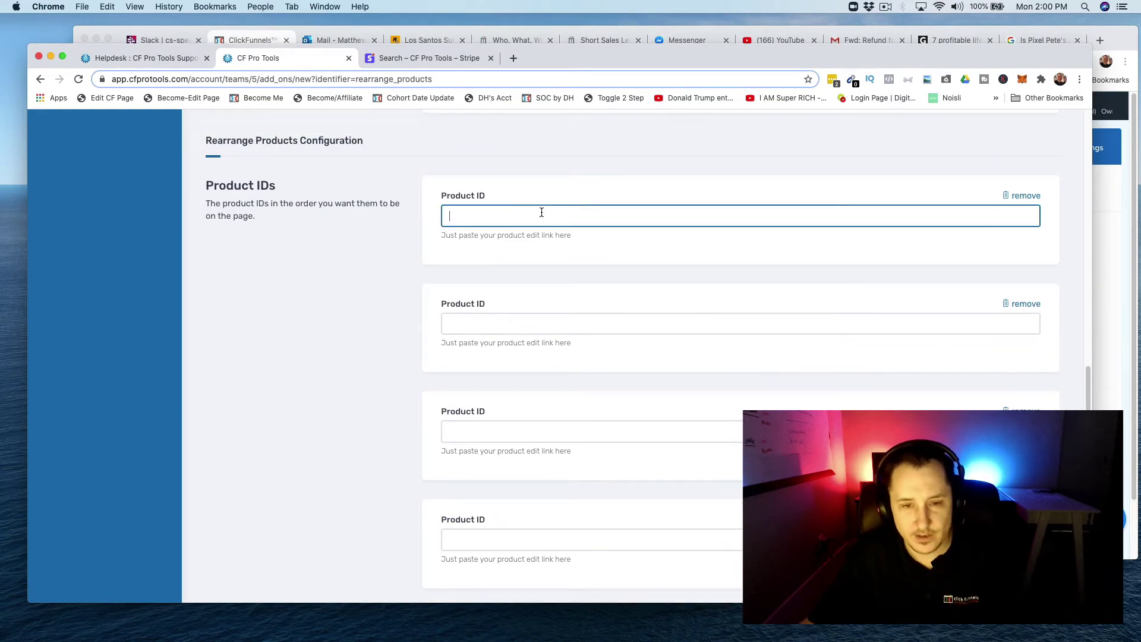
key("super+v")
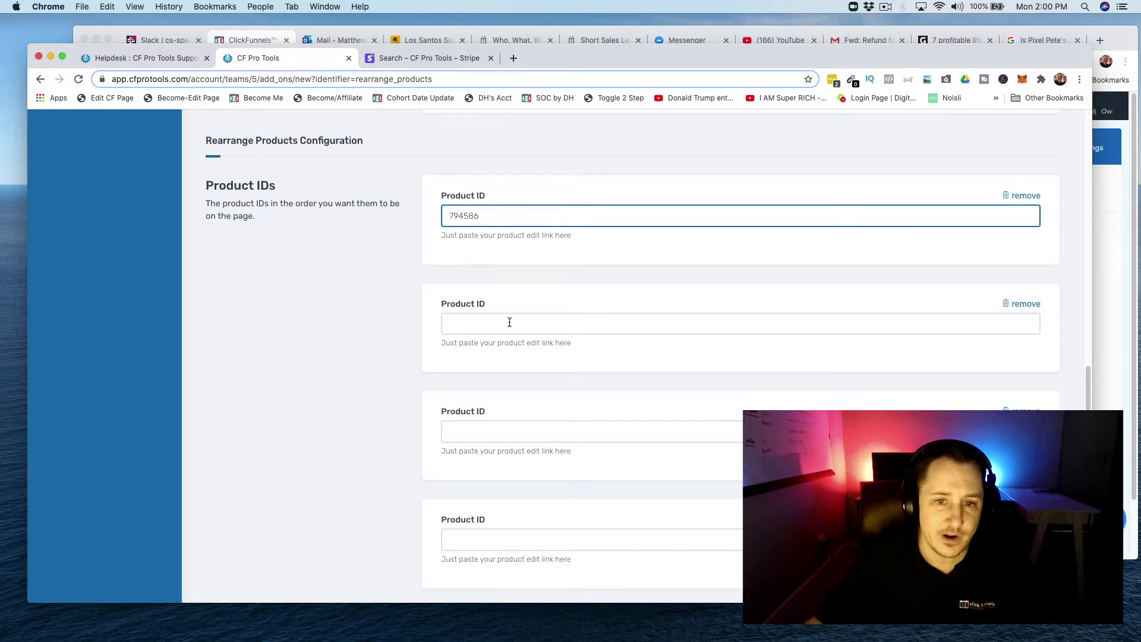
left_click(539, 321)
Copy Funnel Starter's edit link and paste it into the second Product ID field as 794584
left_click_drag(715, 56, 508, 77)
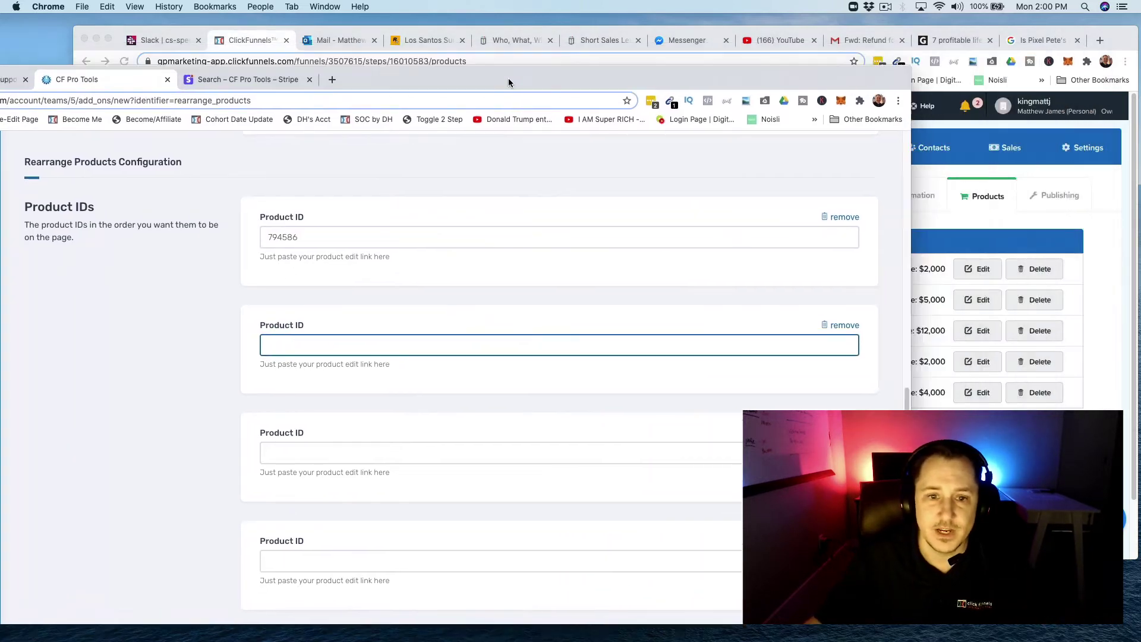
key("super+m")
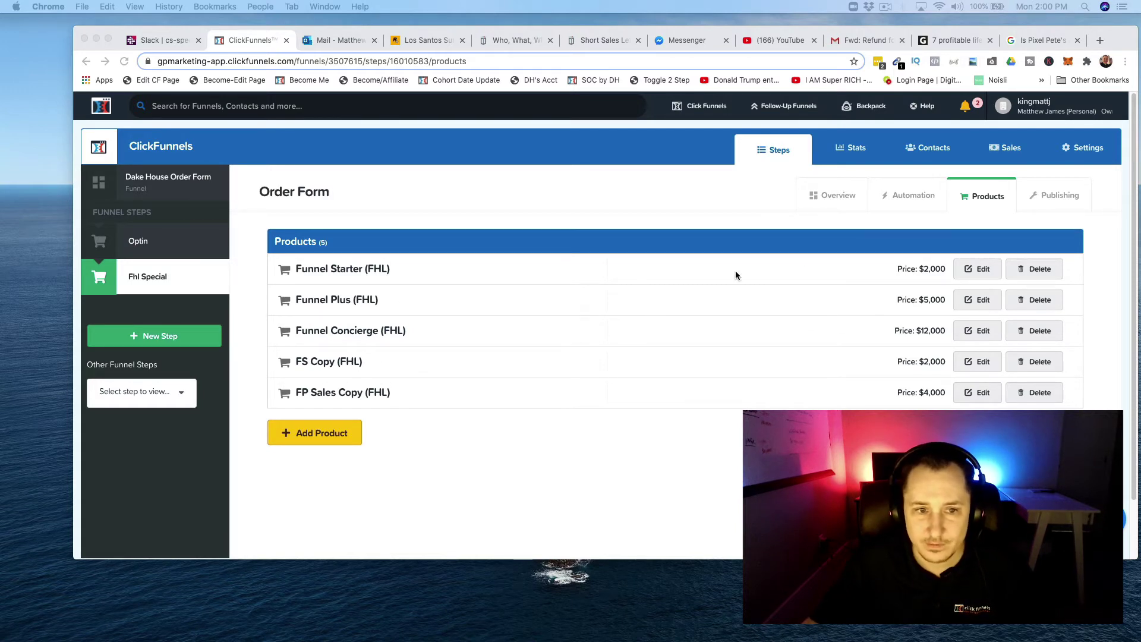
right_click(971, 265)
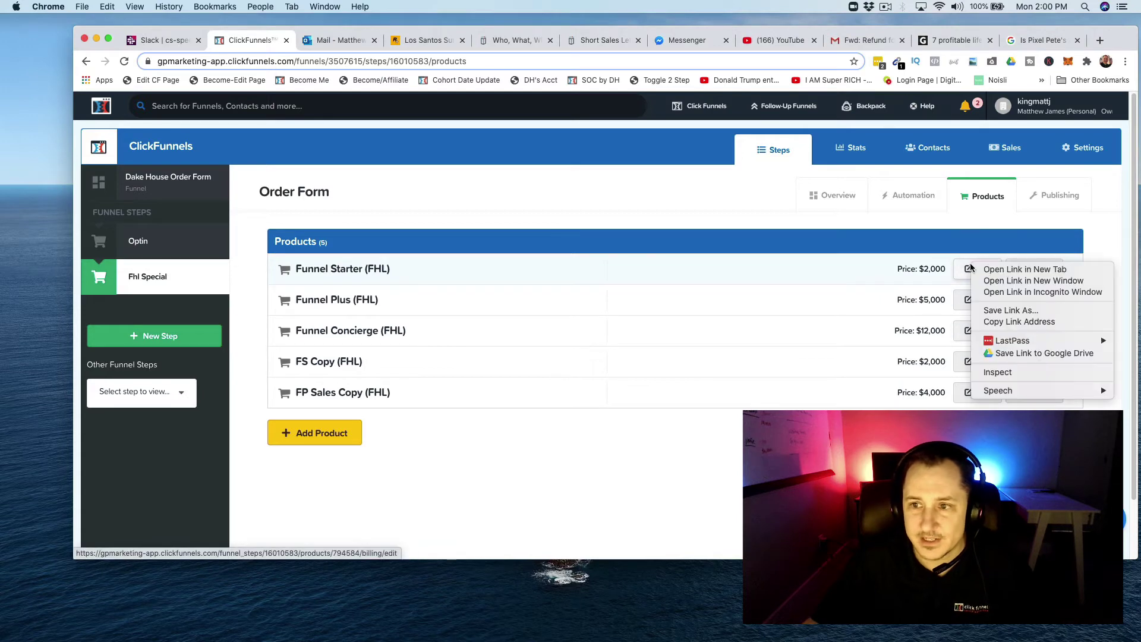
left_click(1035, 323)
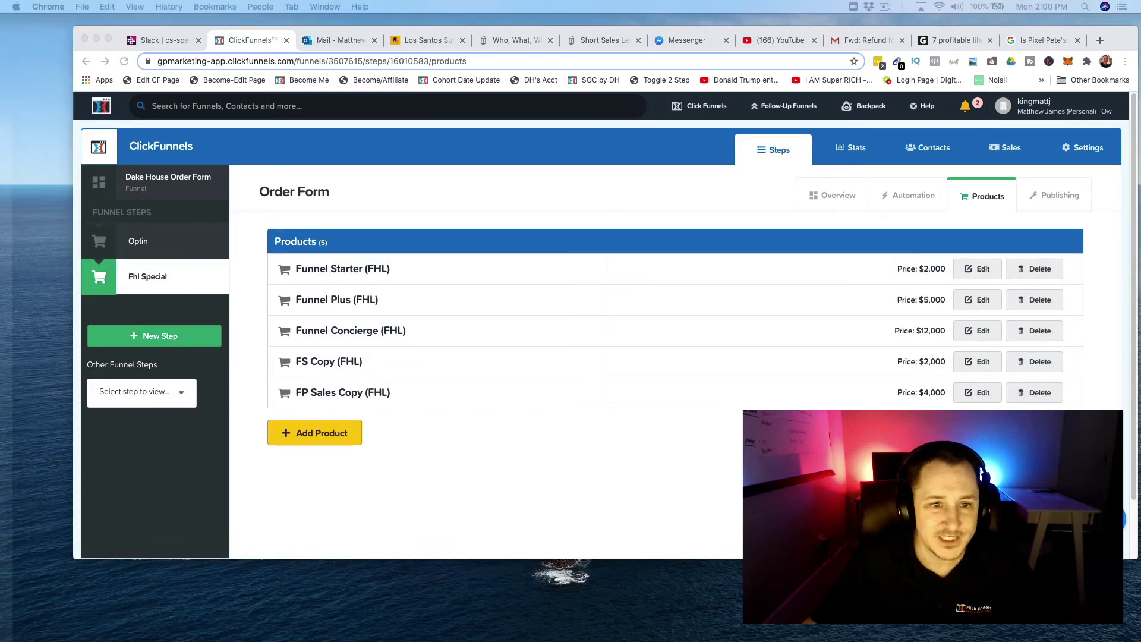
key("super+grave")
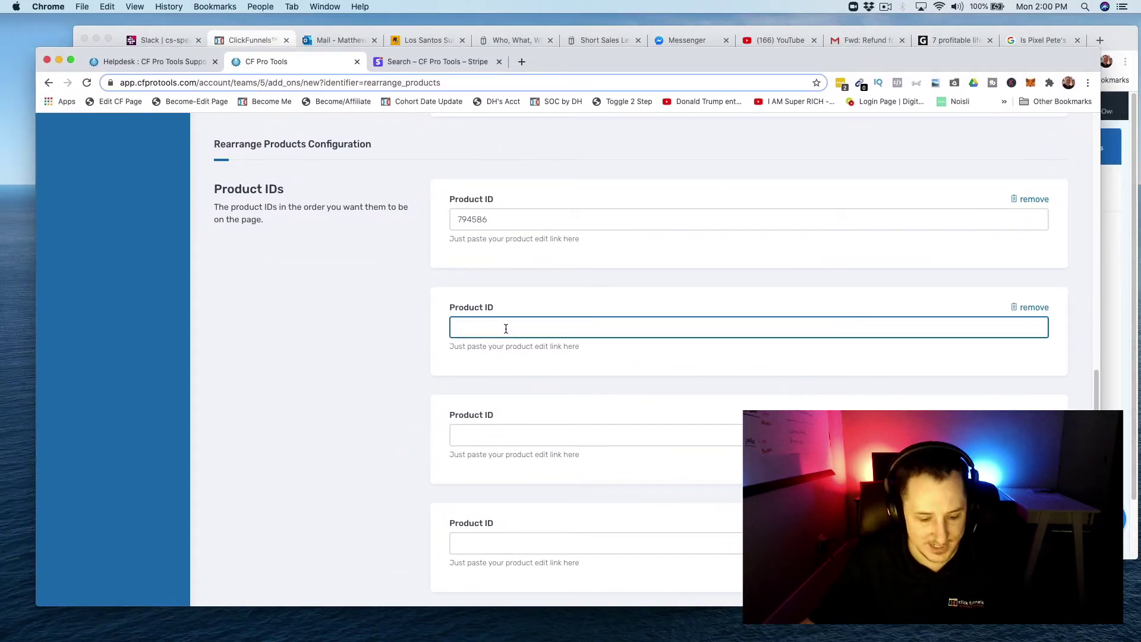
key("super+v")
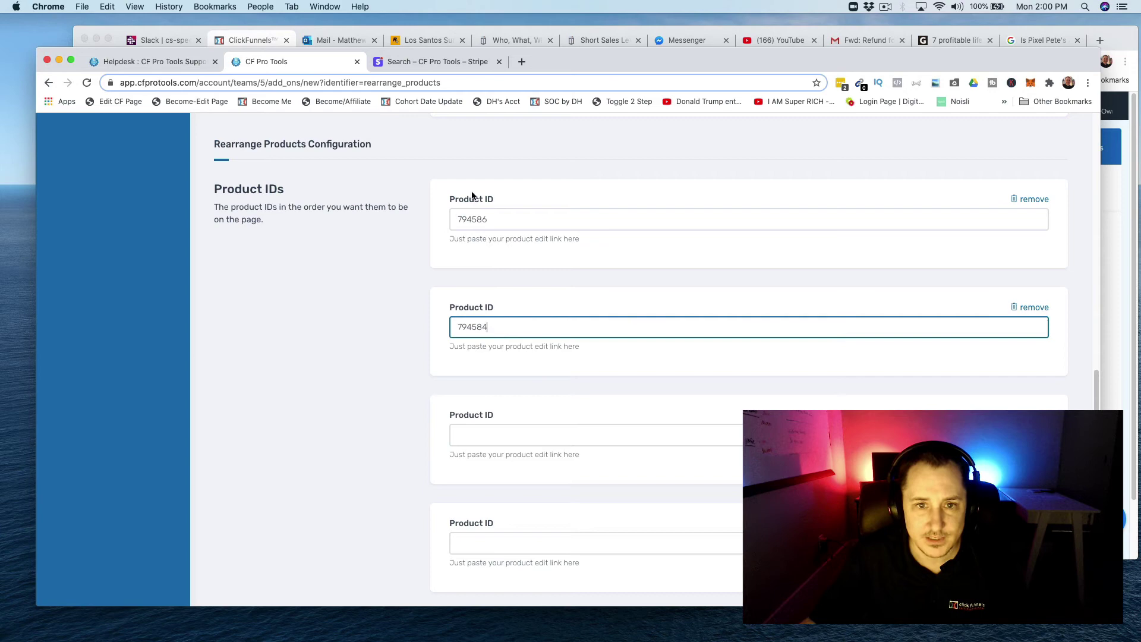
left_click(542, 439)
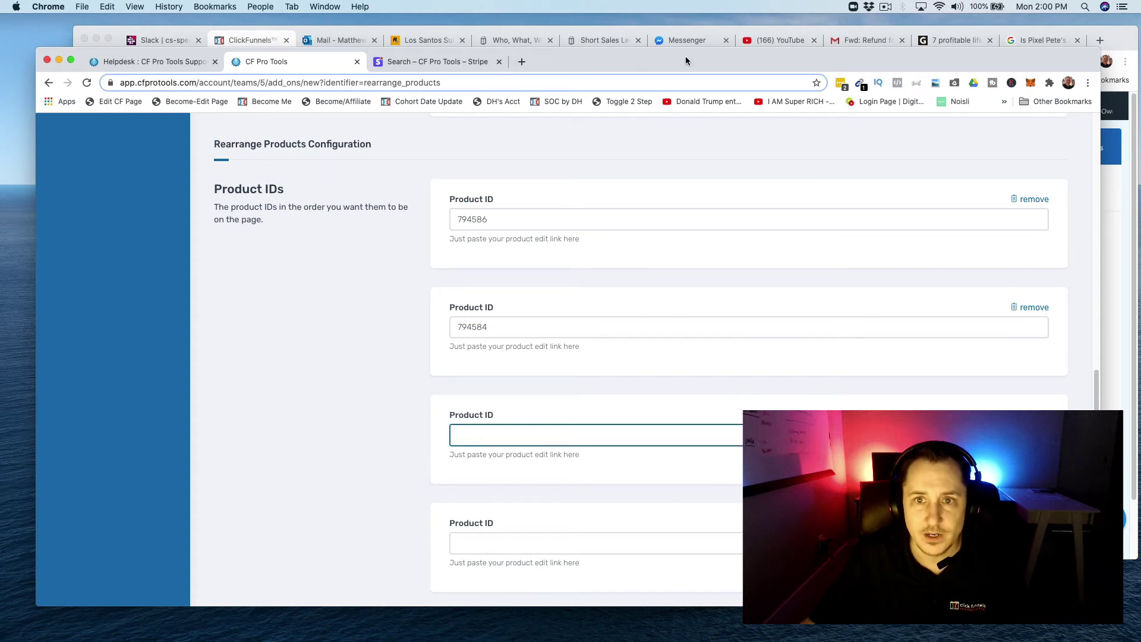
Copy the edit links of FS Copy and Funnel Plus for the next Product ID fields
key("super+grave")
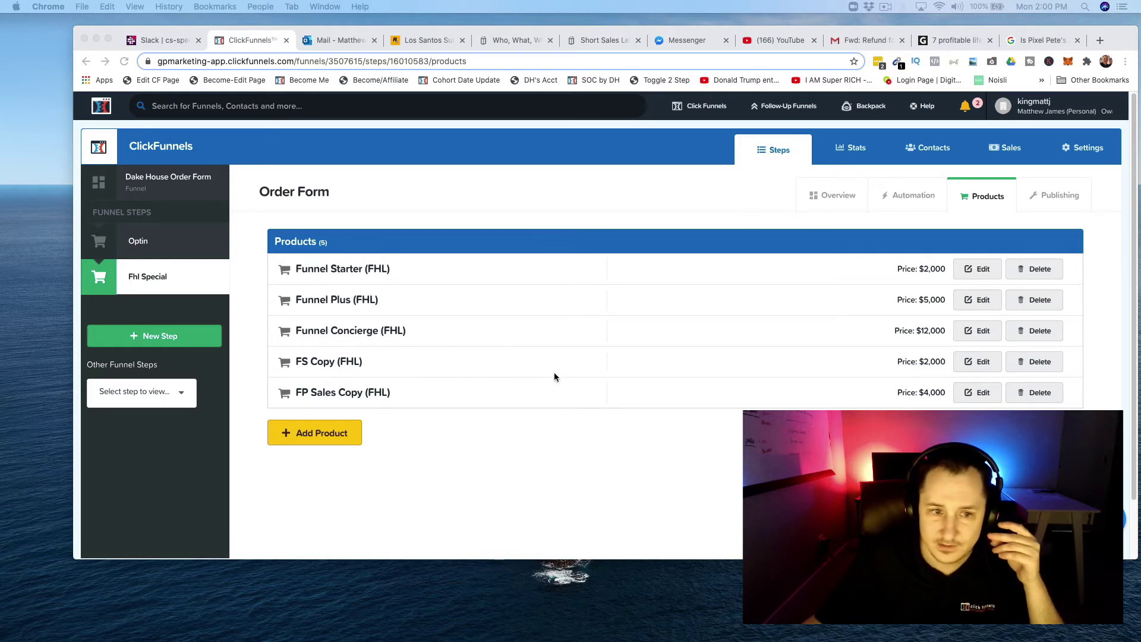
right_click(980, 363)
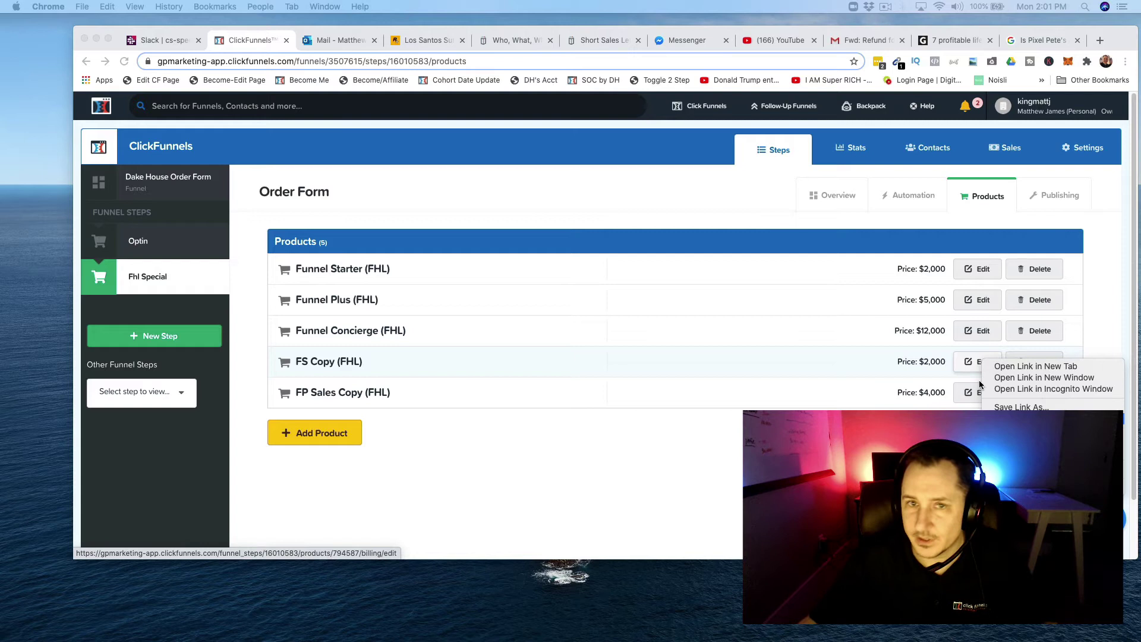
left_click(980, 385)
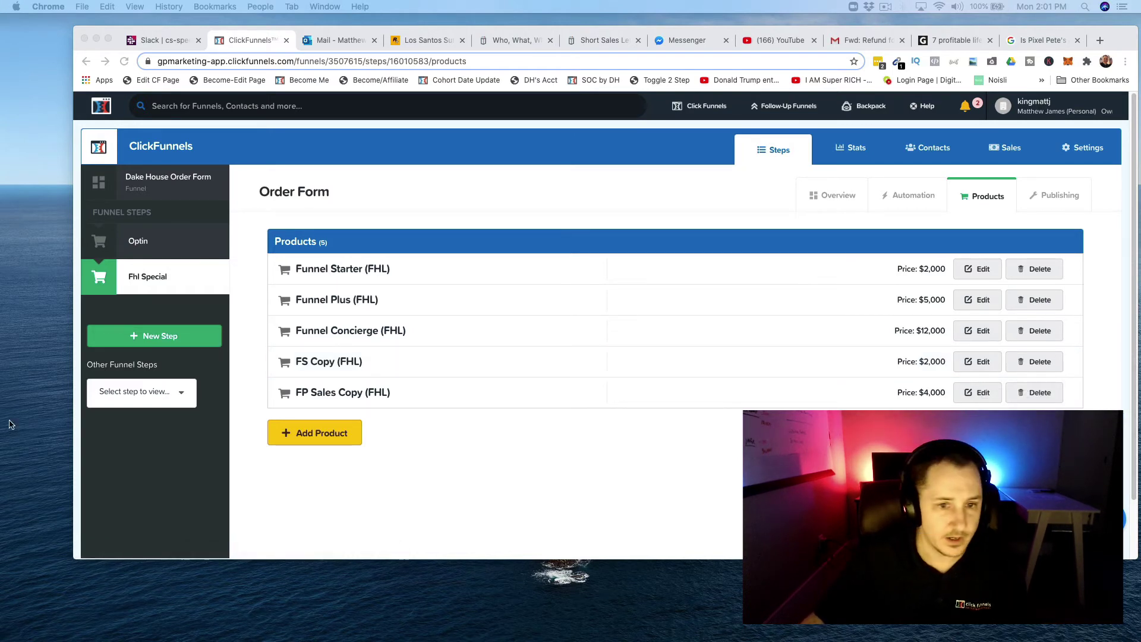
right_click(978, 299)
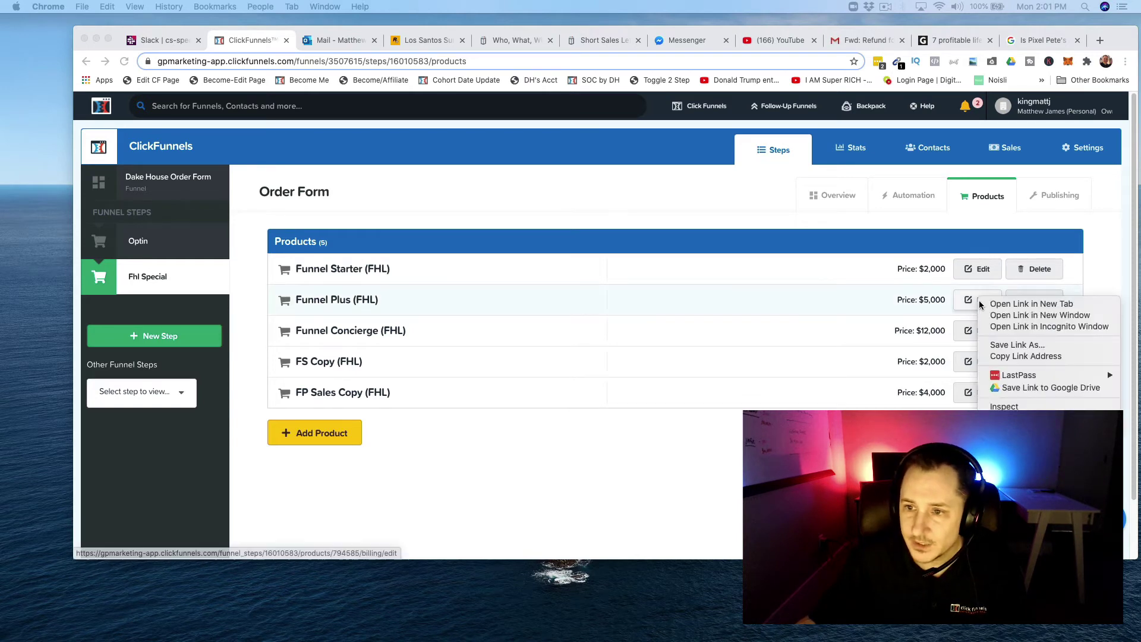
left_click(1039, 356)
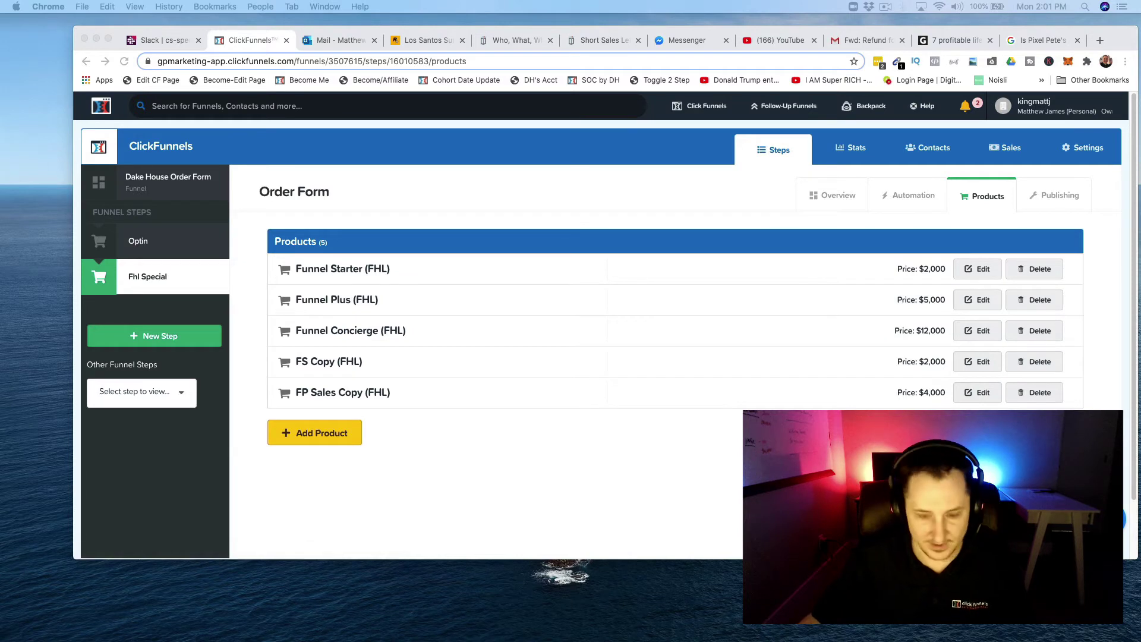
left_click(620, 462)
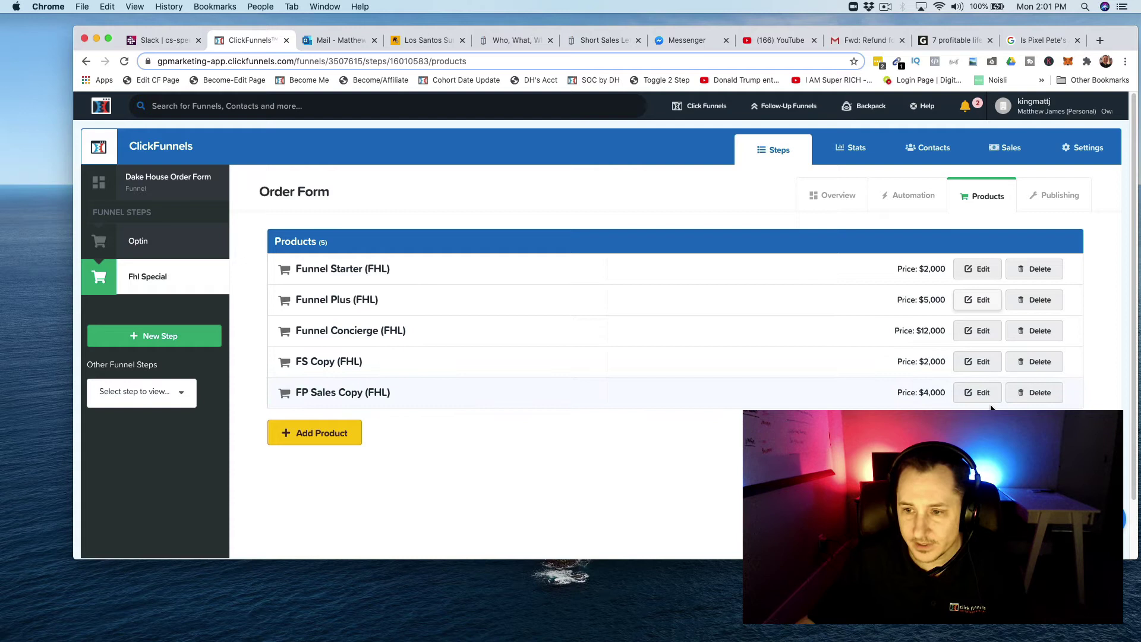
right_click(978, 392)
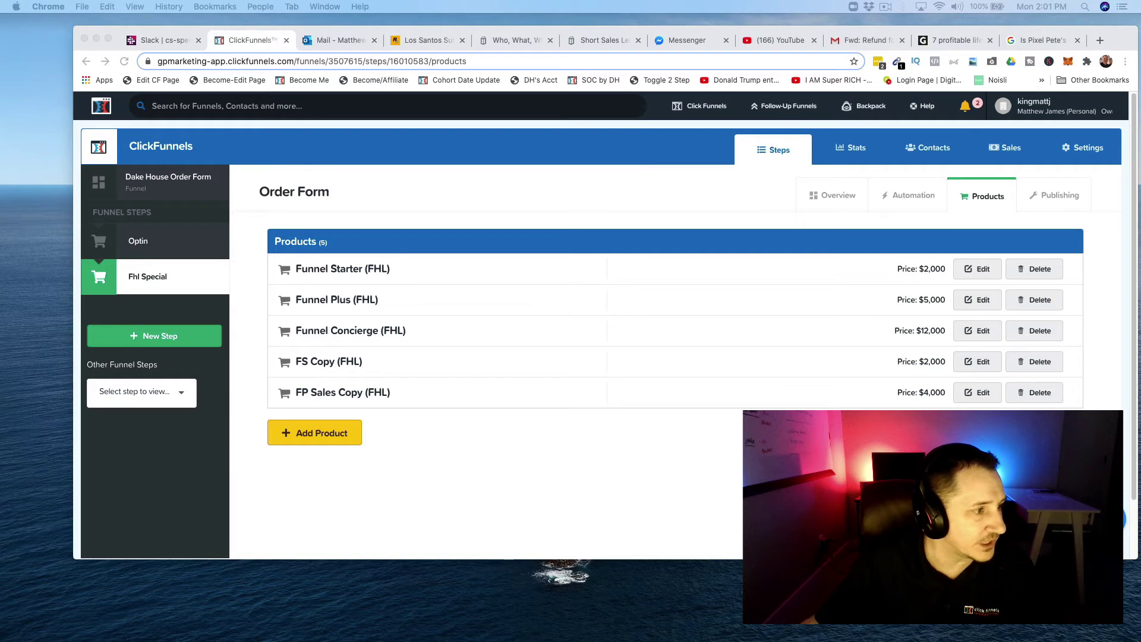
left_click(591, 503)
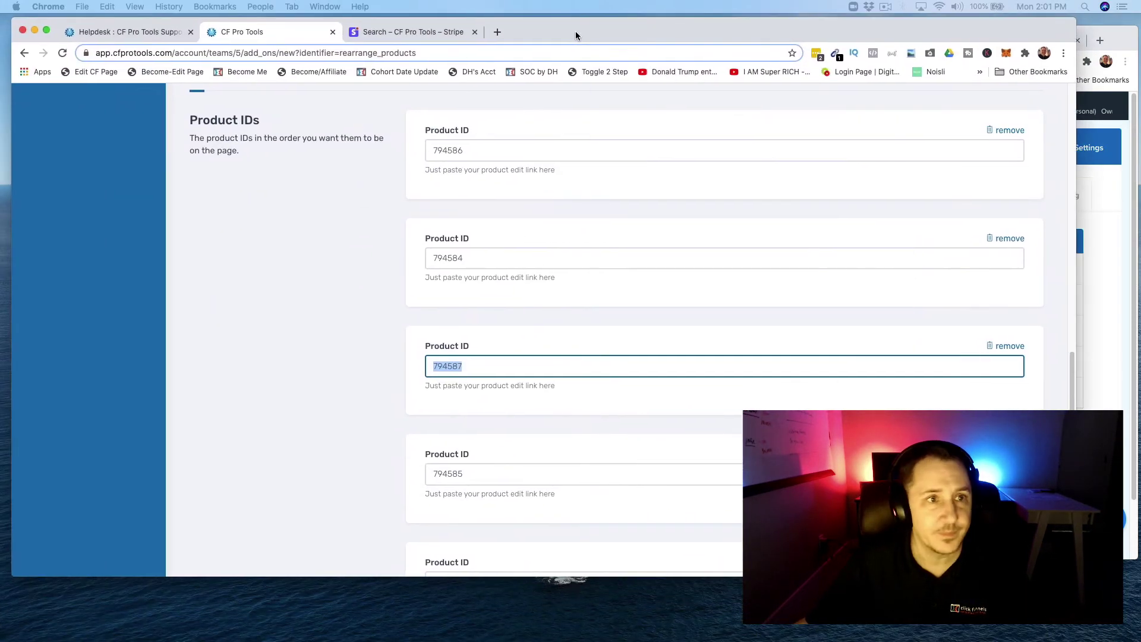
Paste 794587 into Select Product ID and create the add-on
left_click_drag(575, 31, 589, 33)
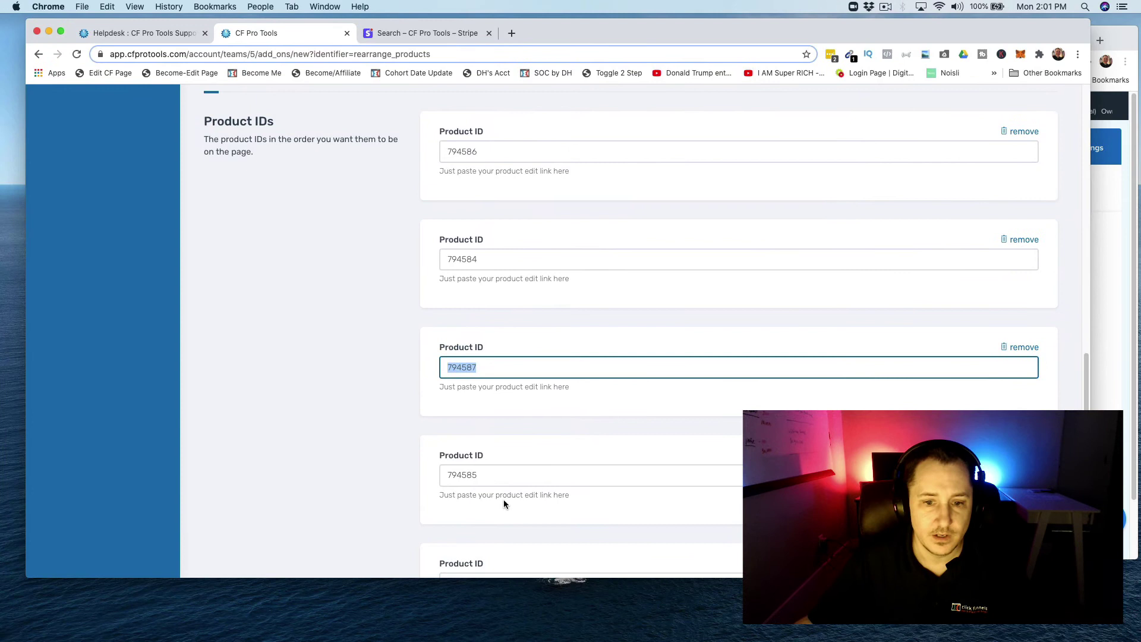
scroll(504, 500, "down", 5)
left_click(516, 447)
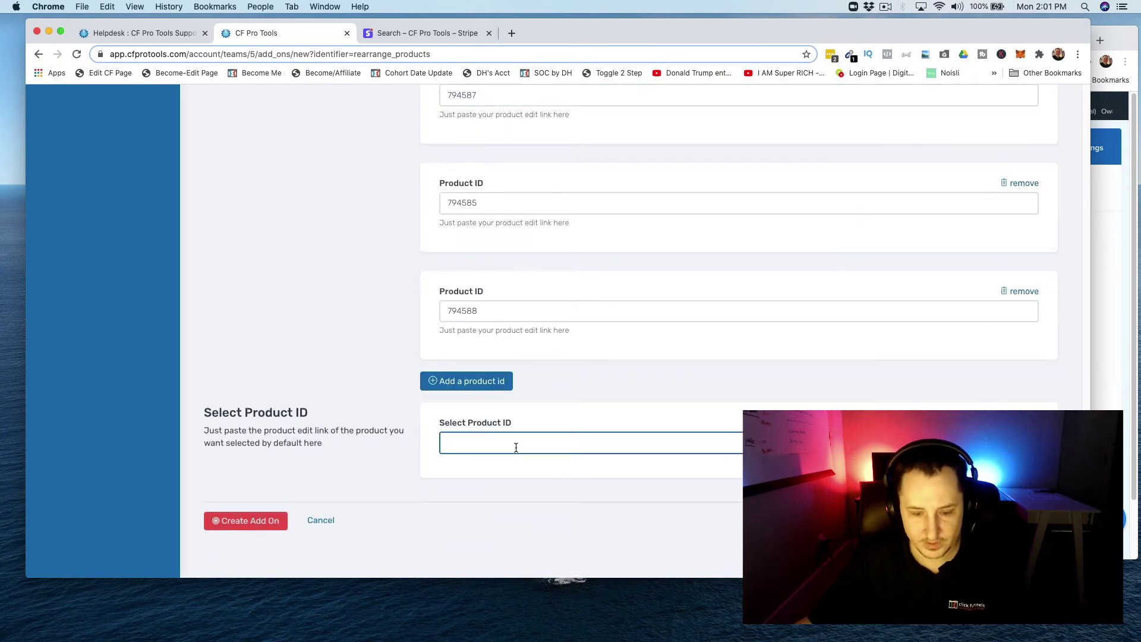
key("super+v")
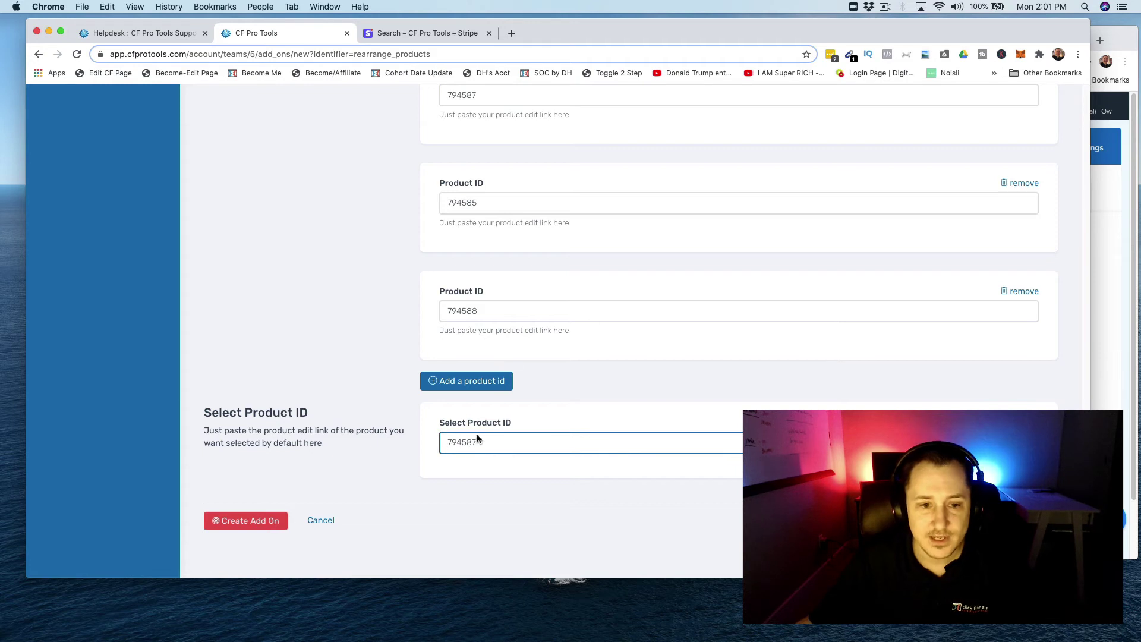
left_click(240, 521)
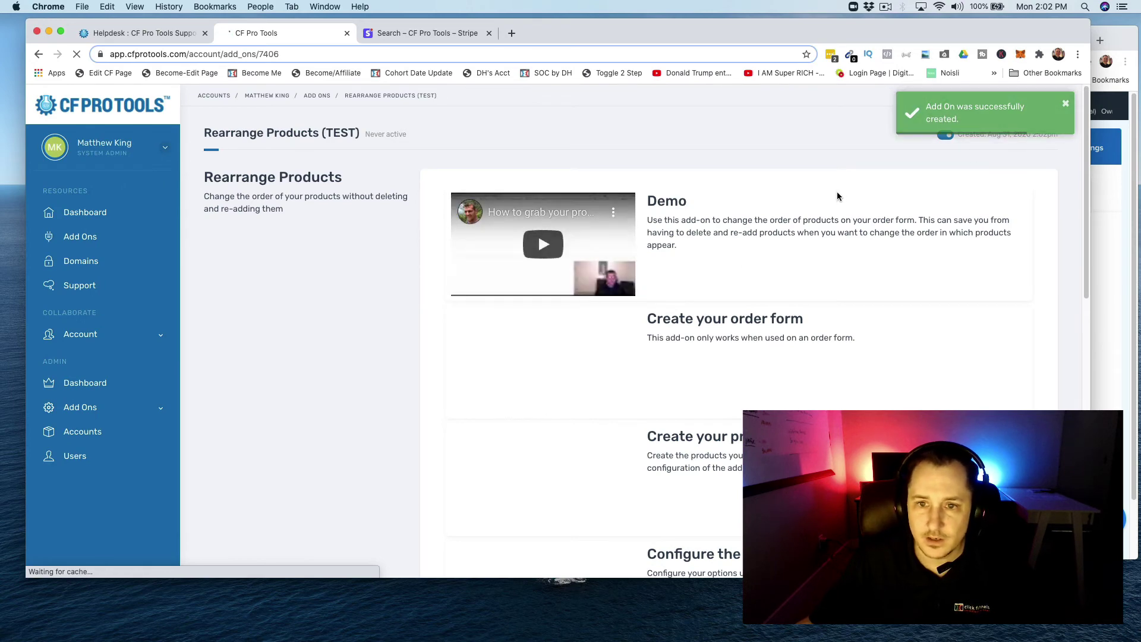
Copy the Rearrange Products (TEST) embed code and return to ClickFunnels
scroll(832, 202, "down", 10)
scroll(830, 209, "down", 1)
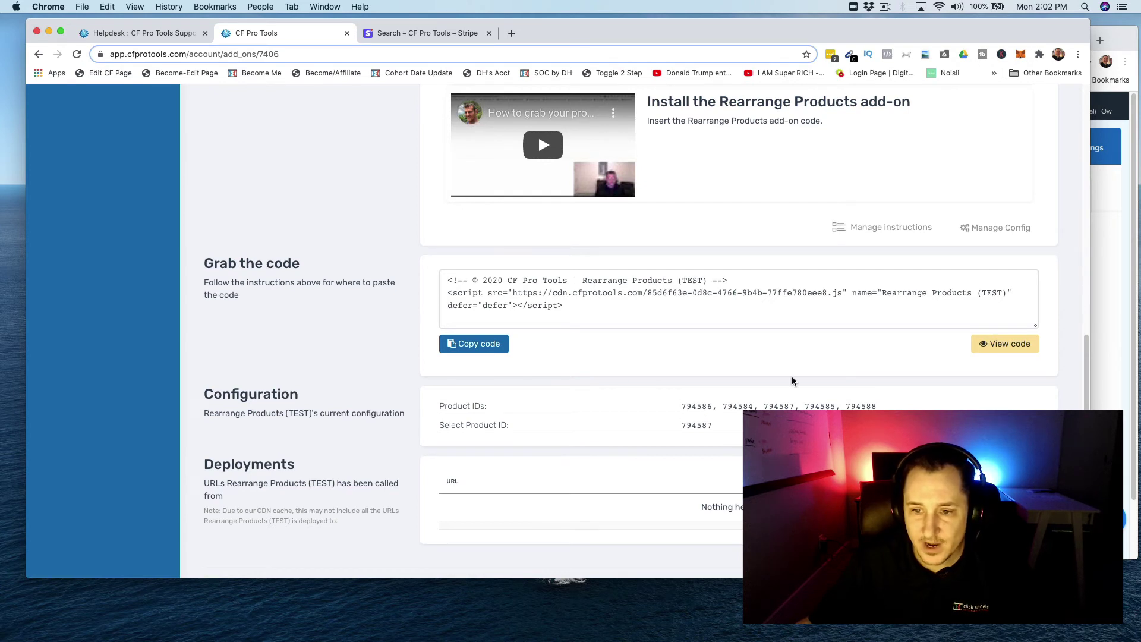
left_click(615, 318)
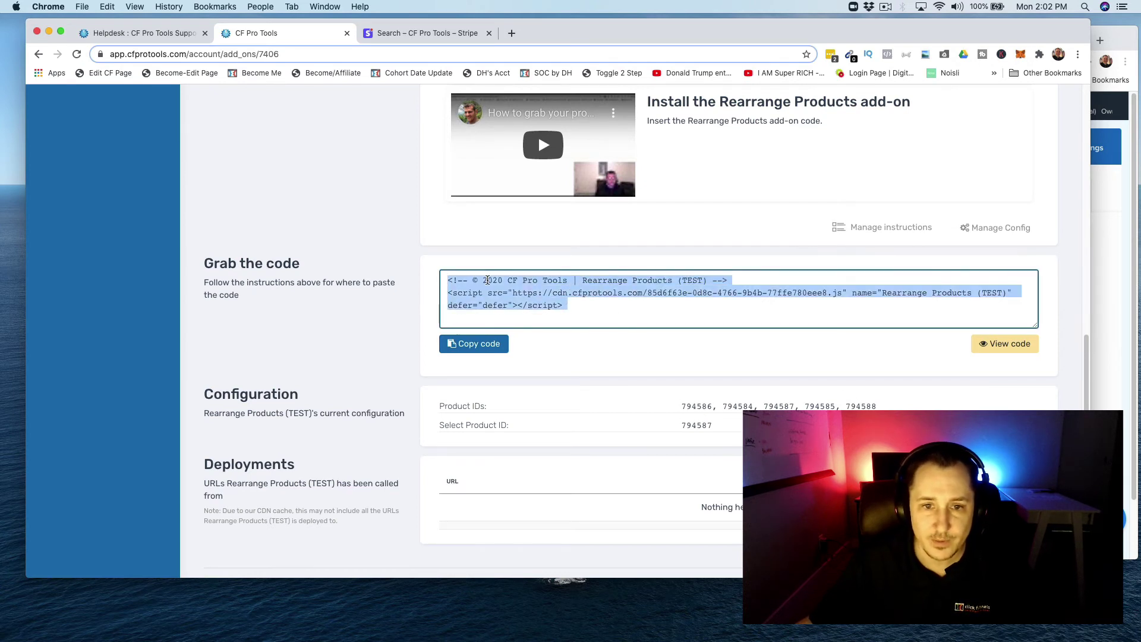
left_click(470, 351)
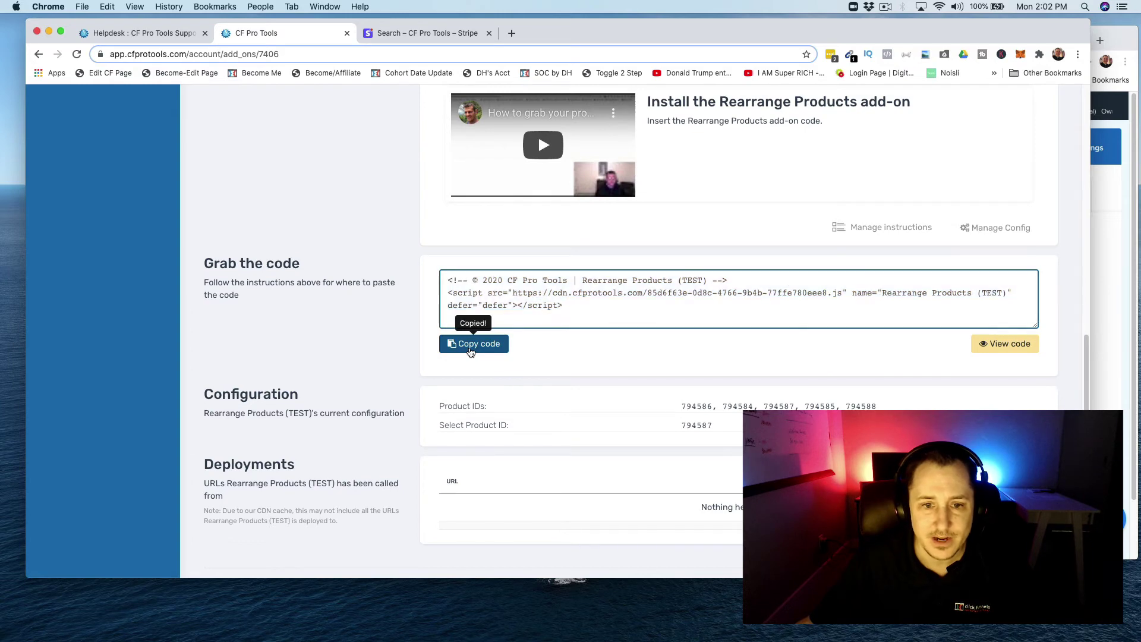
left_click(471, 351)
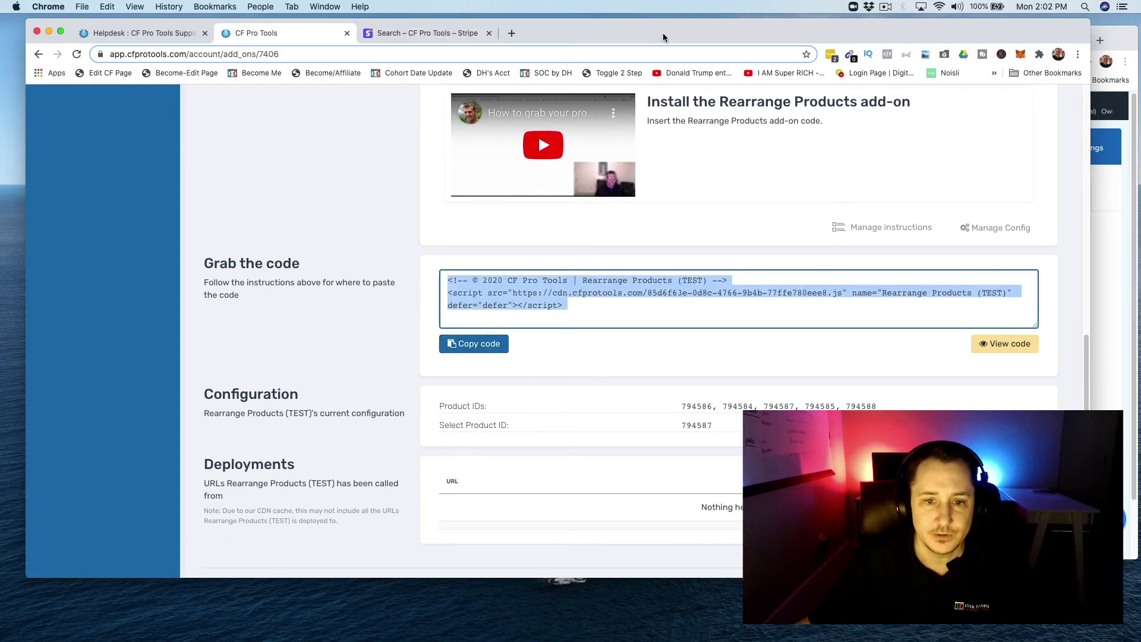
key("super+grave")
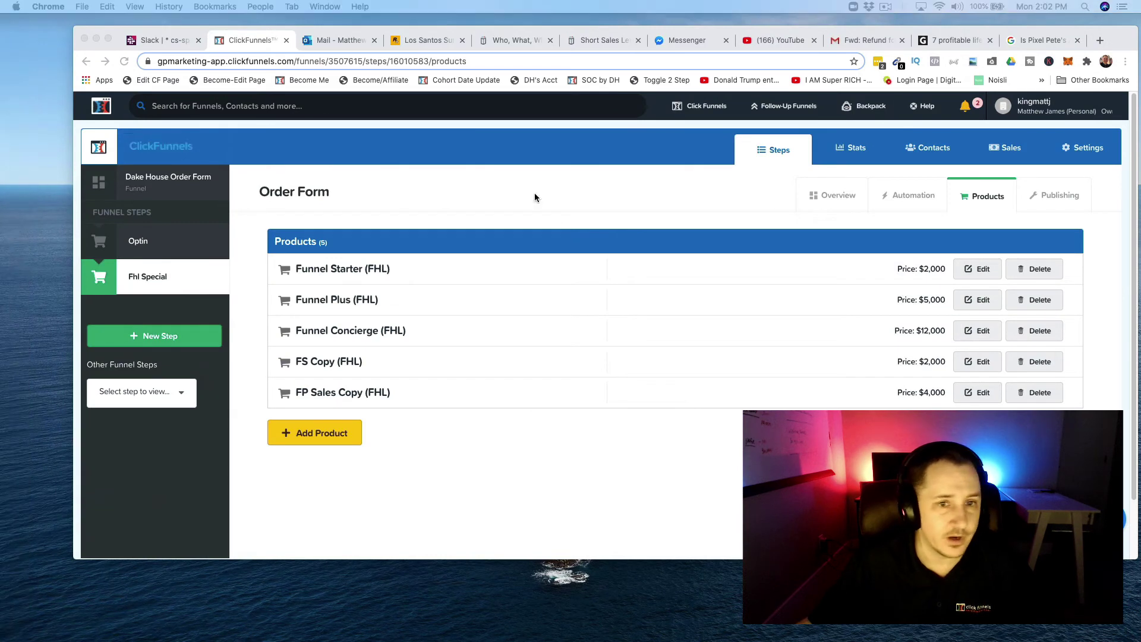
Open the Order Form page's Tracking Code settings in the page editor
left_click(837, 196)
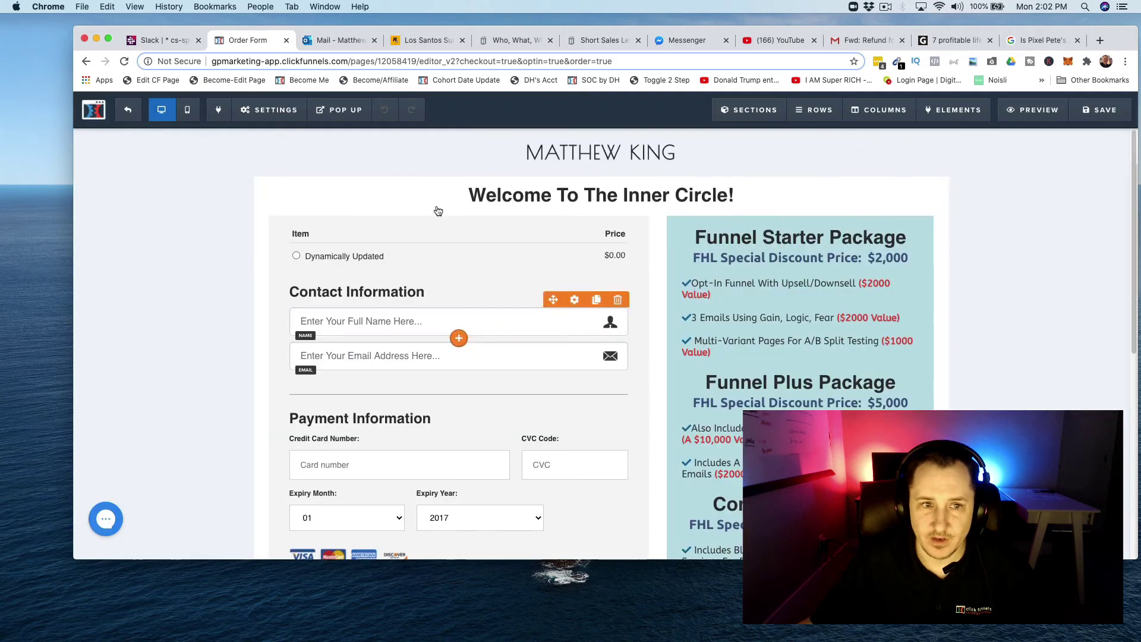
left_click(275, 113)
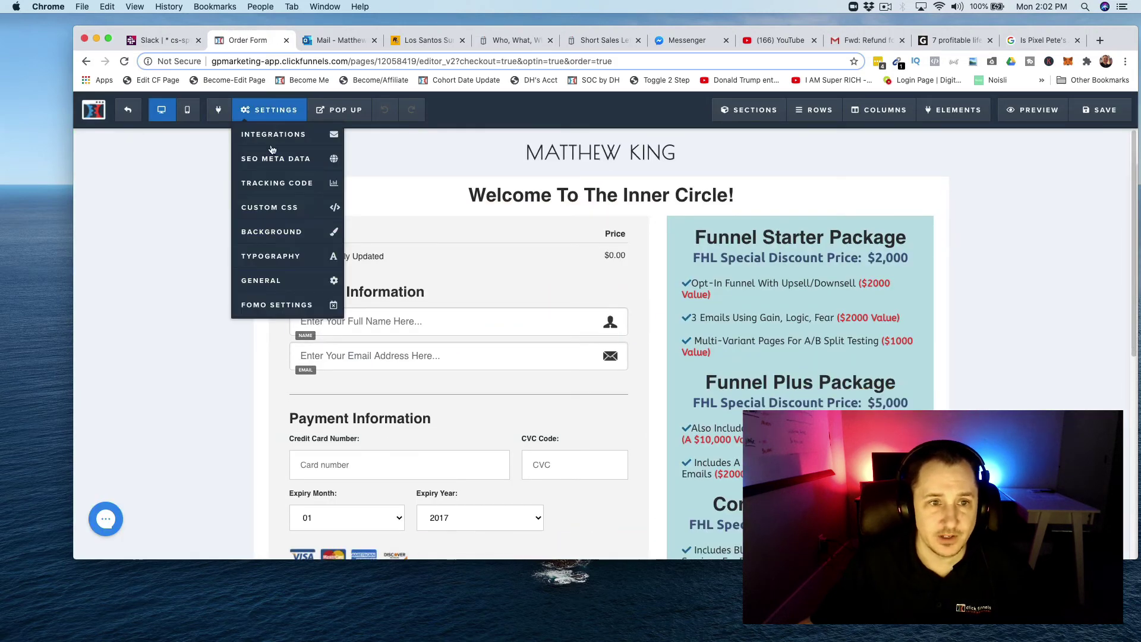
left_click(282, 186)
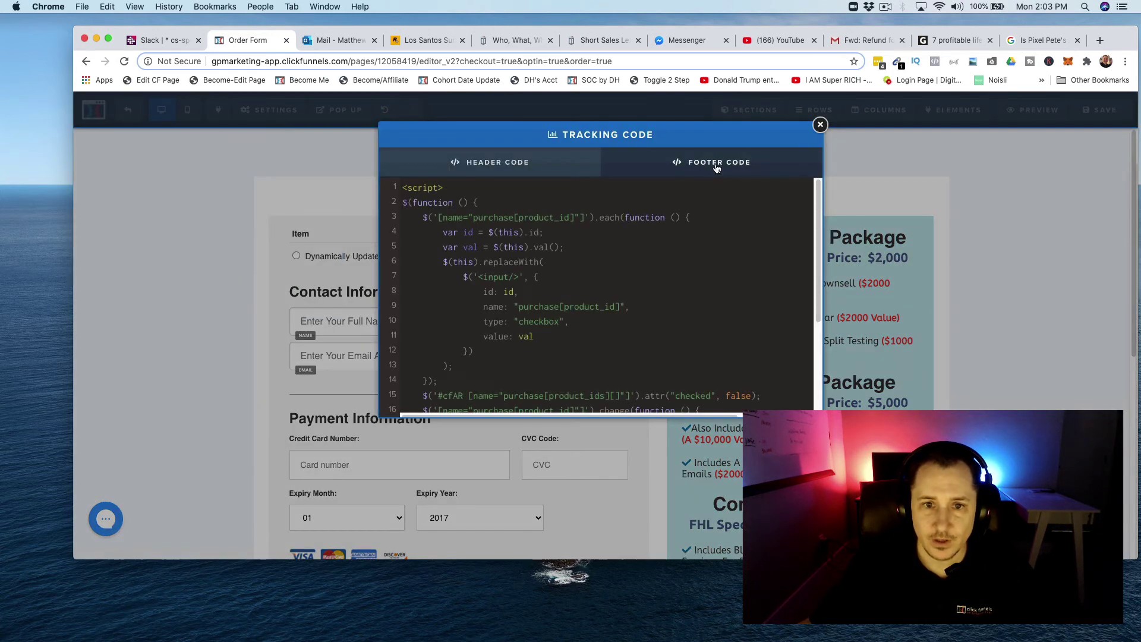
scroll(462, 229, "down", 1)
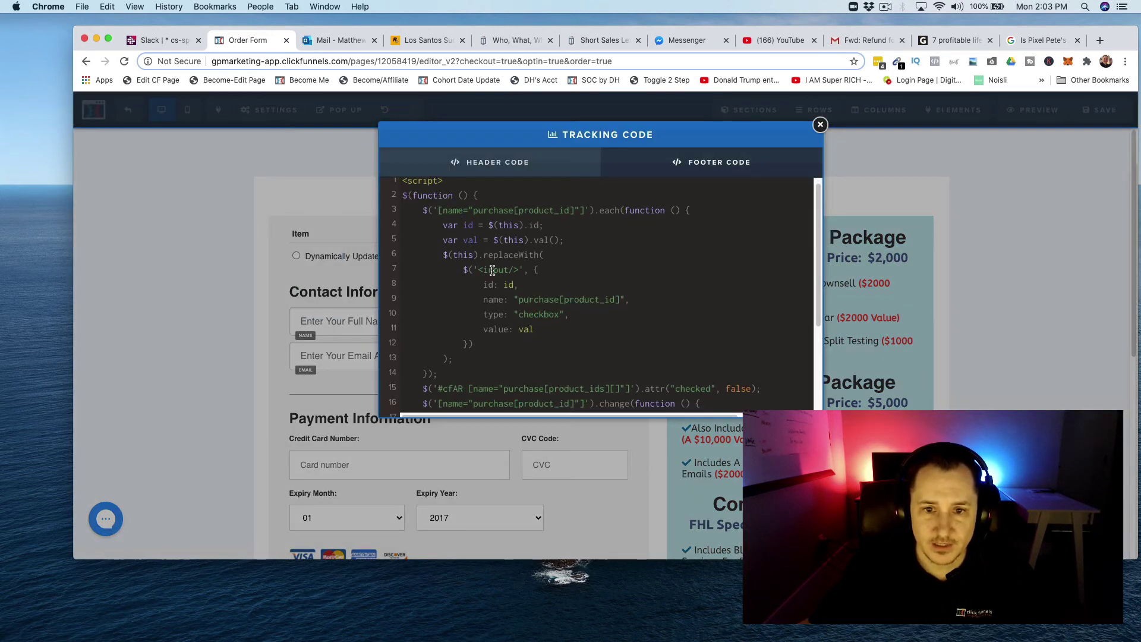
scroll(541, 294, "up", 1)
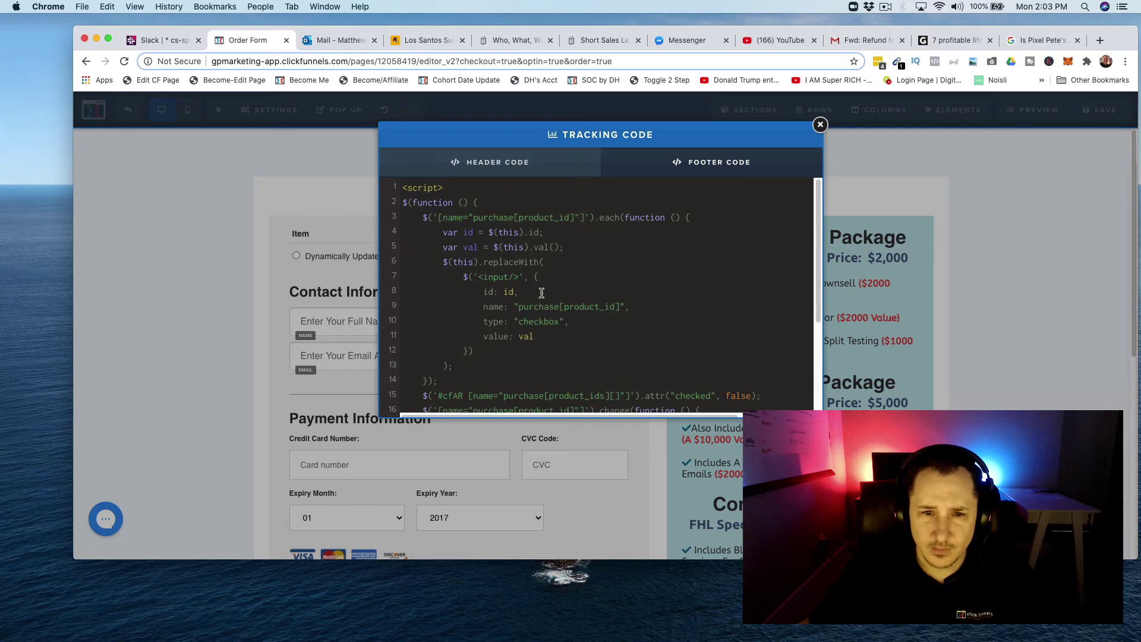
scroll(542, 294, "down", 5)
scroll(517, 278, "up", 5)
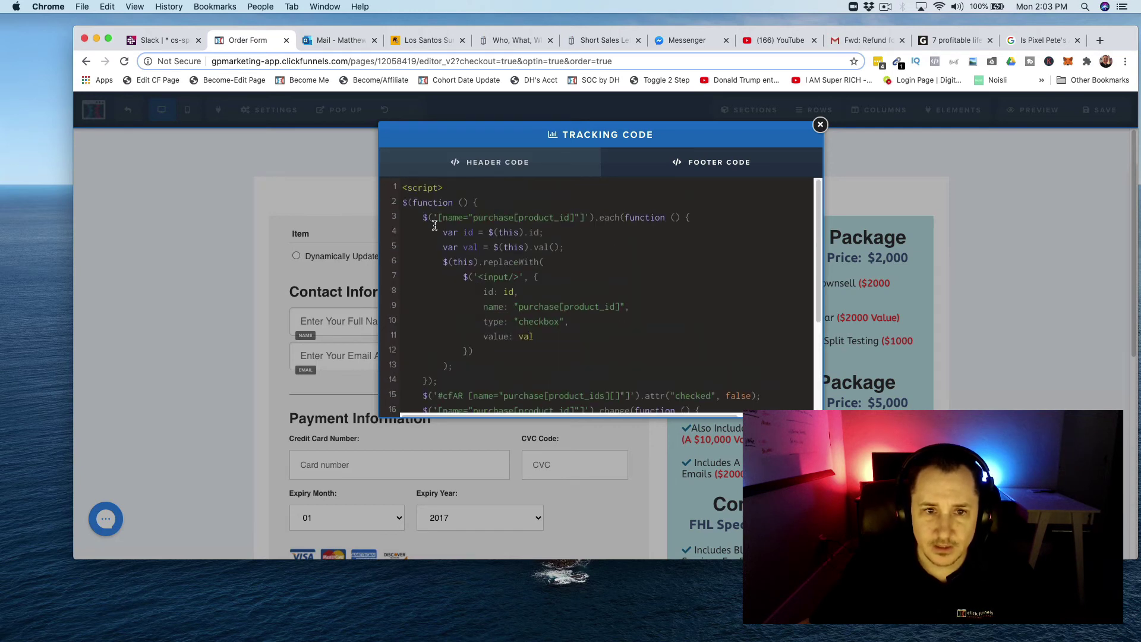
Paste the Rearrange Products script above the existing footer code, tidy blank lines, and close
left_click(404, 187)
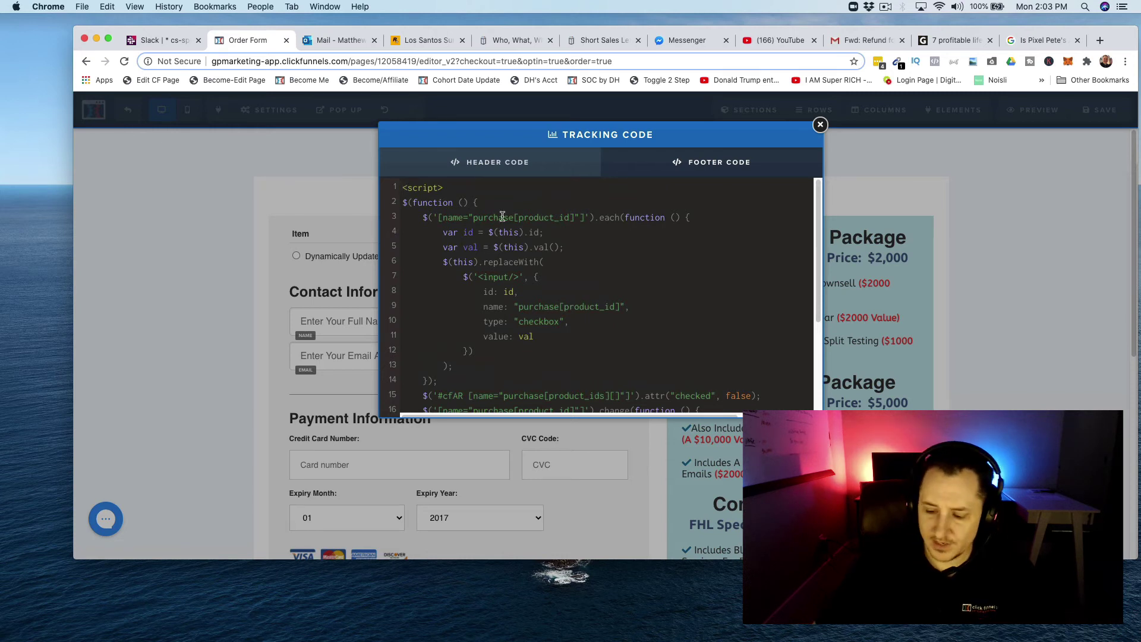
key("Return")
key("Return")
key("Return")
key("Return")
key("Return")
key("Return")
key("Return")
key("Return")
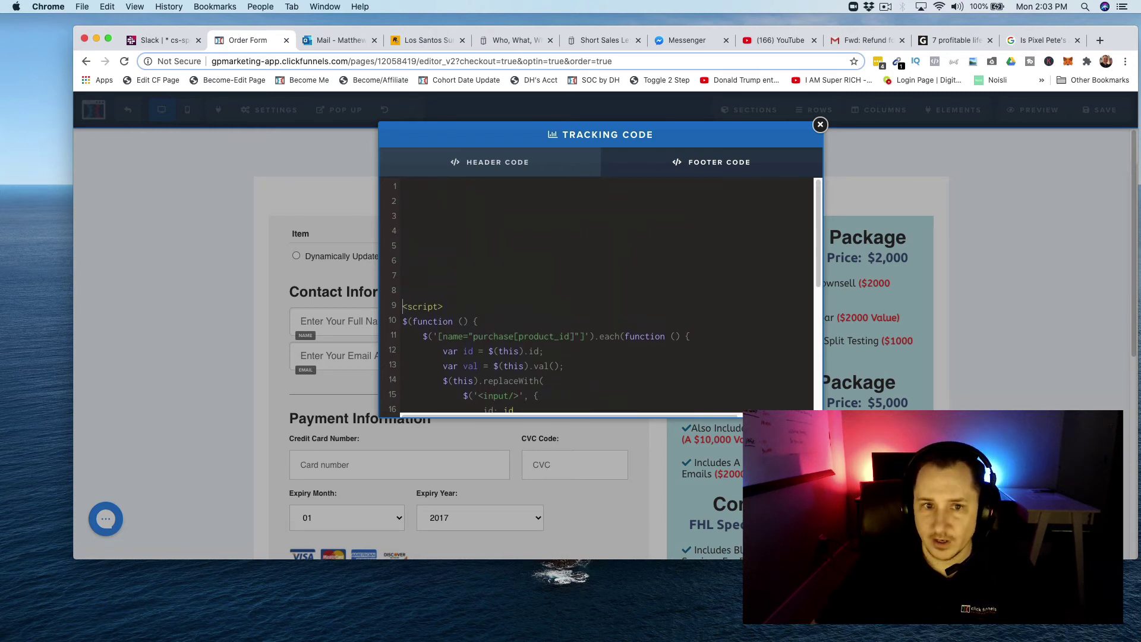
key("super+v")
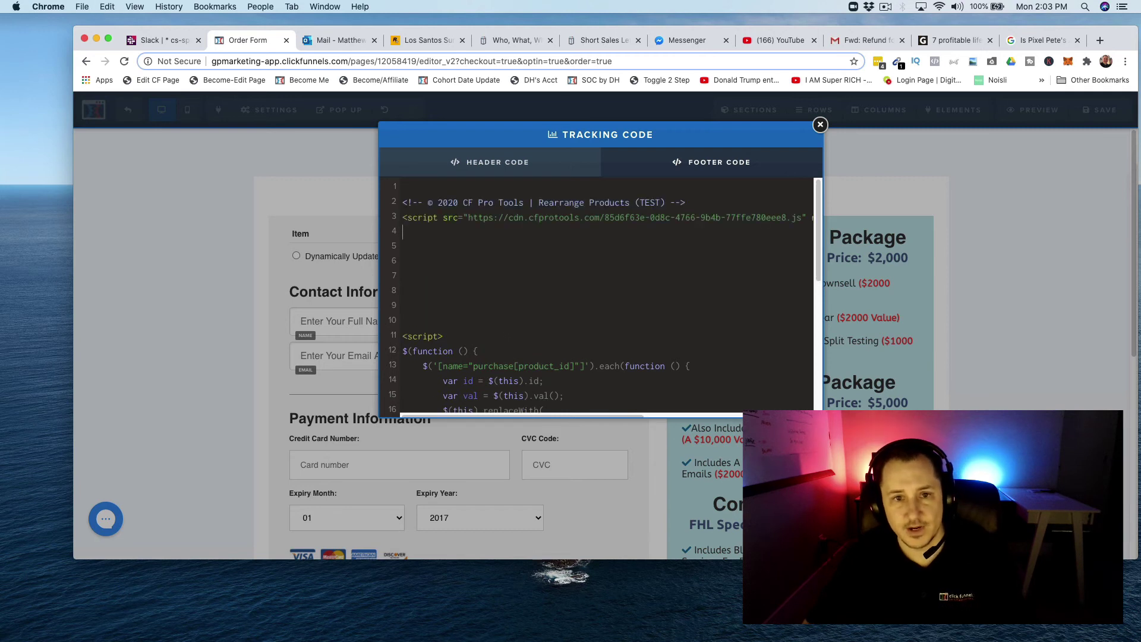
left_click(420, 306)
key("BackSpace")
key("BackSpace")
key("BackSpace")
key("BackSpace")
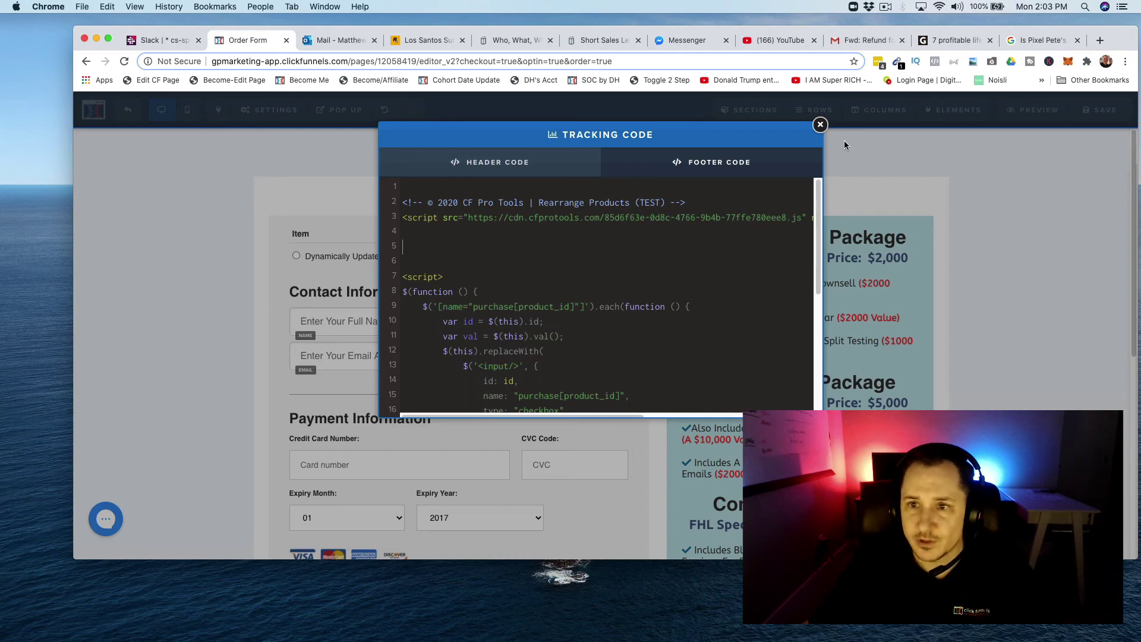
left_click(820, 124)
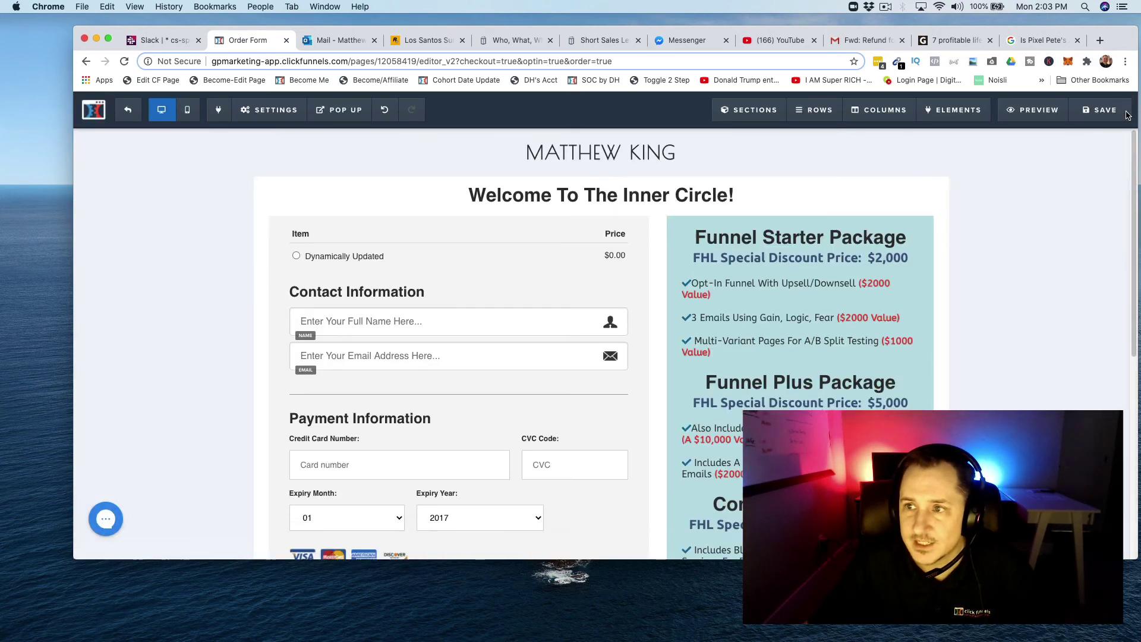
Save the Order Form page, exit the editor, and open the live page in a new tab
left_click(1105, 110)
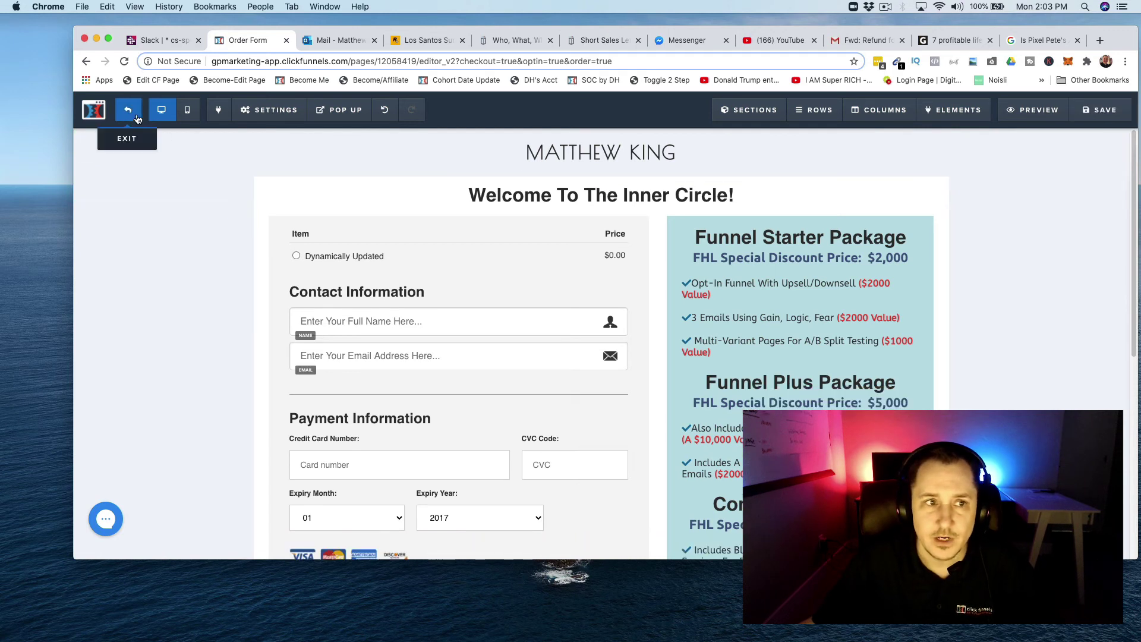
left_click(128, 111)
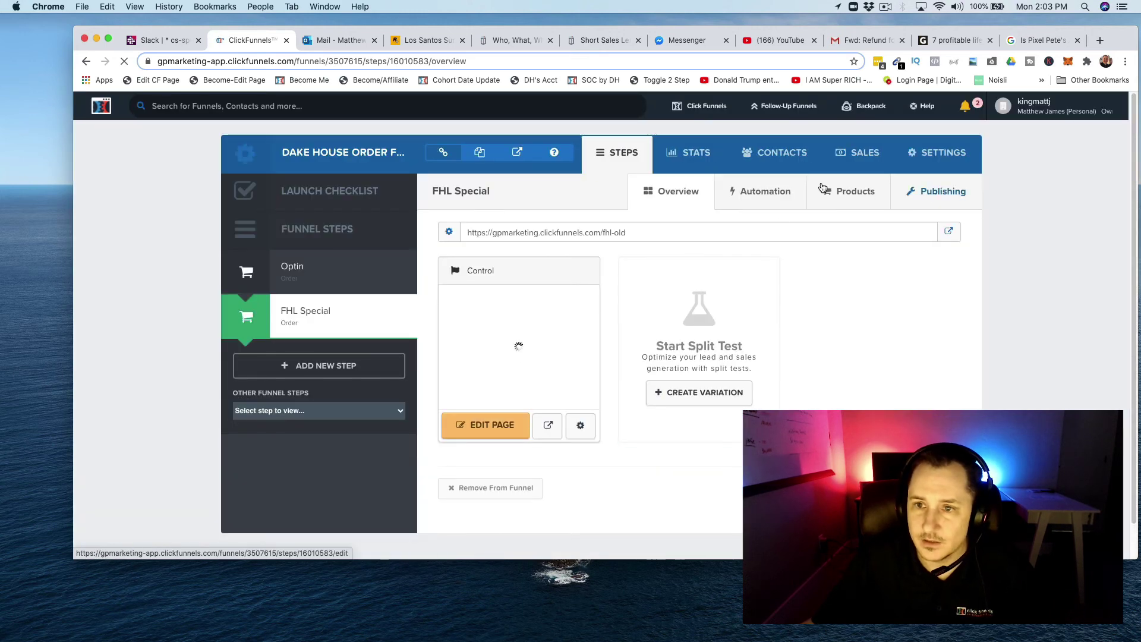
left_click(948, 233)
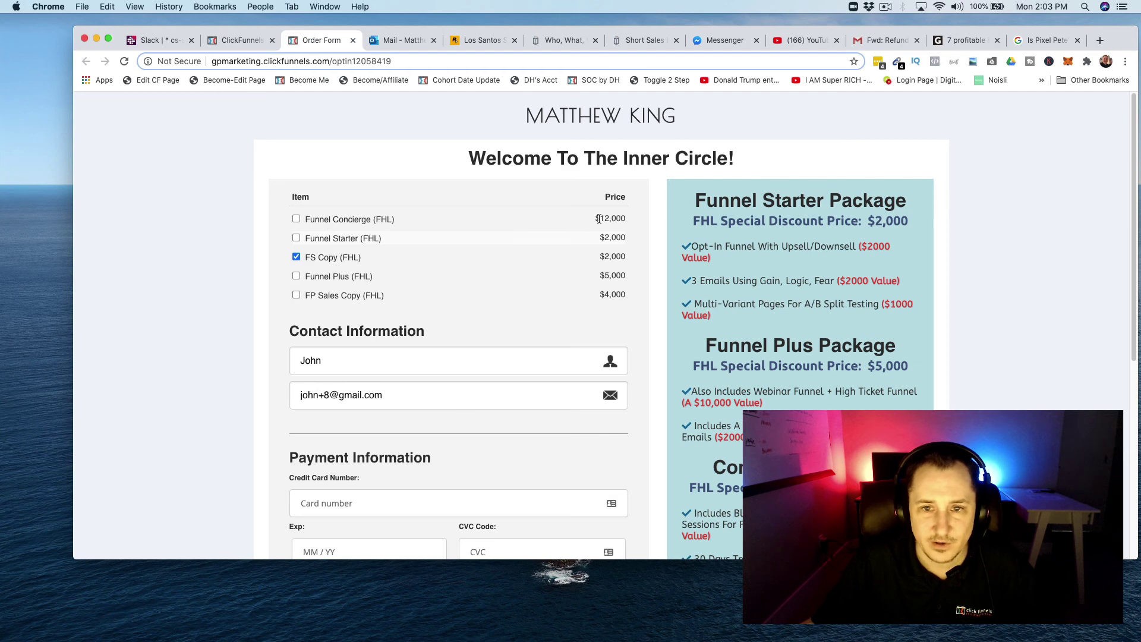
triple_click(626, 220)
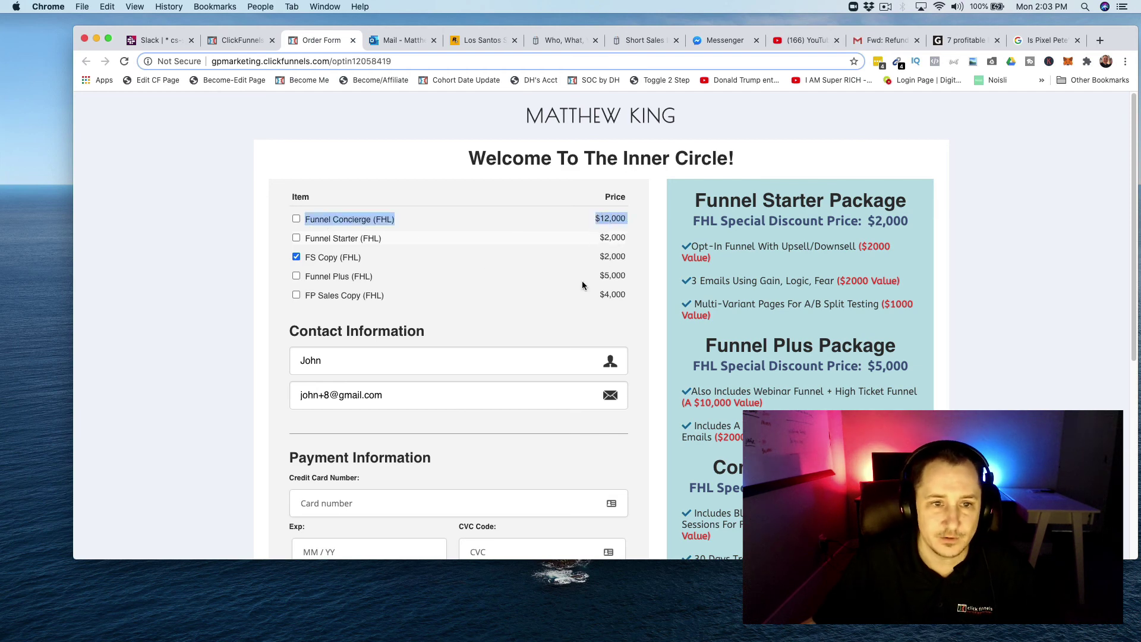